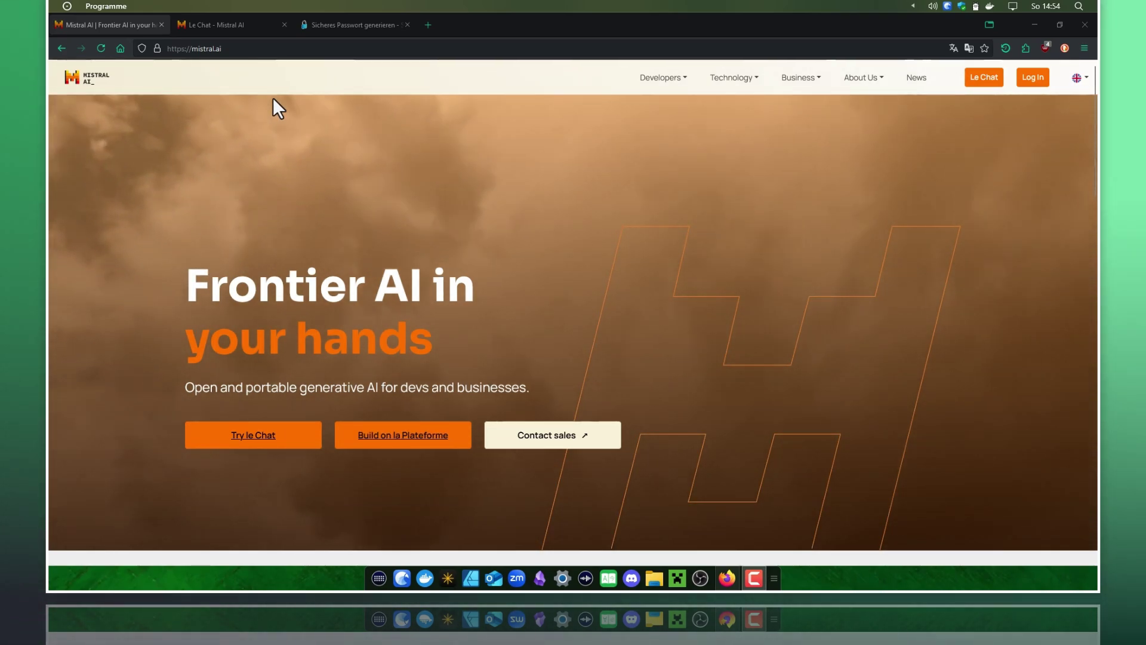
Switch to the Le Chat browser tab showing an empty chat with Large 2.
left_click(253, 19)
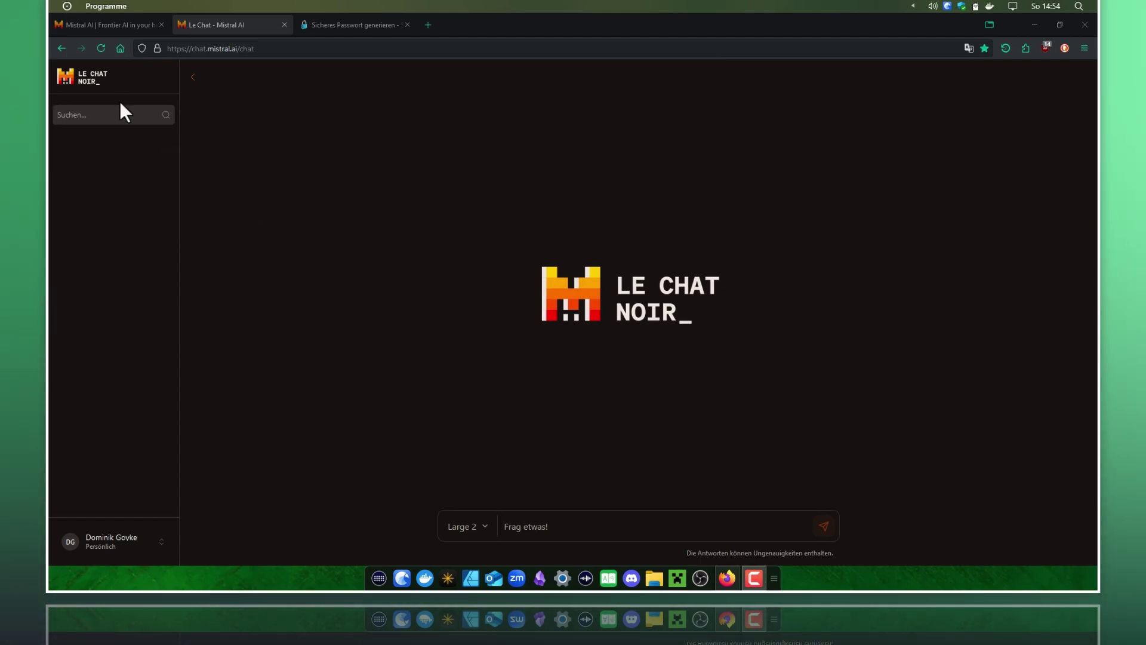
left_click(127, 122)
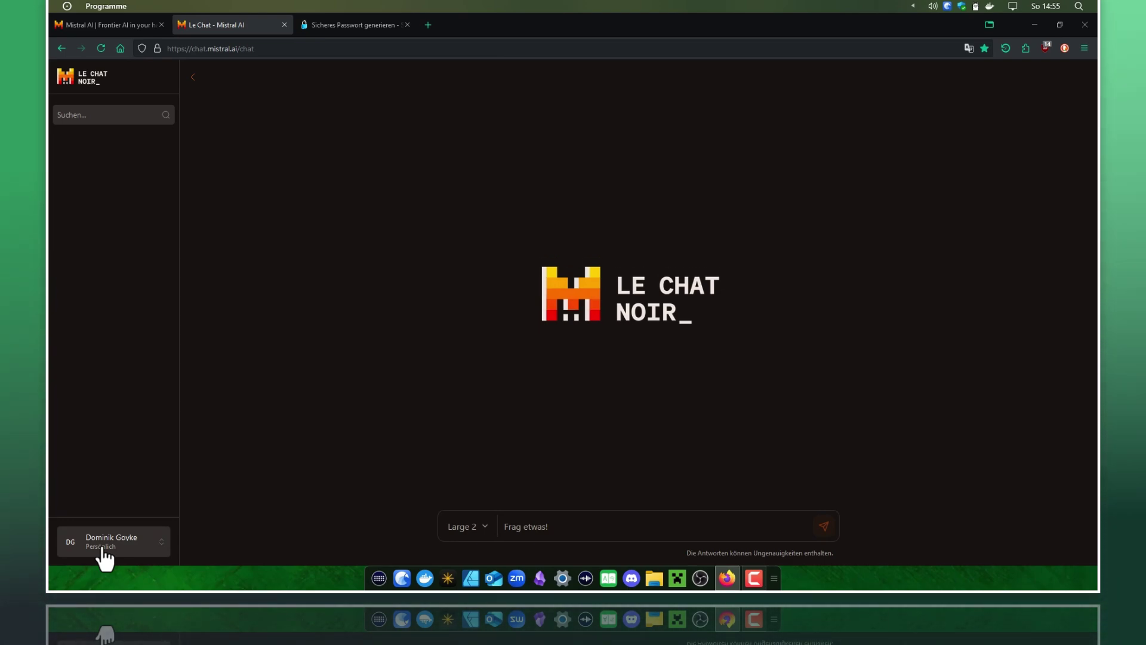
Switch Le Chat to the light design, back to dark Noir, then reopen the account menu.
left_click(102, 548)
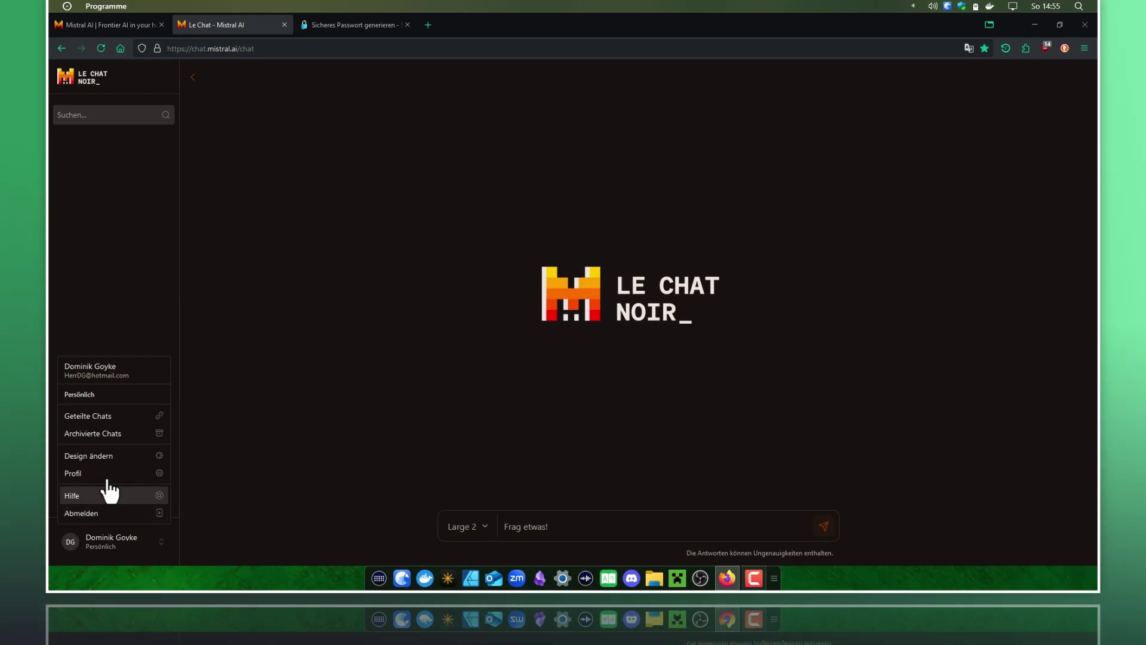
left_click(128, 457)
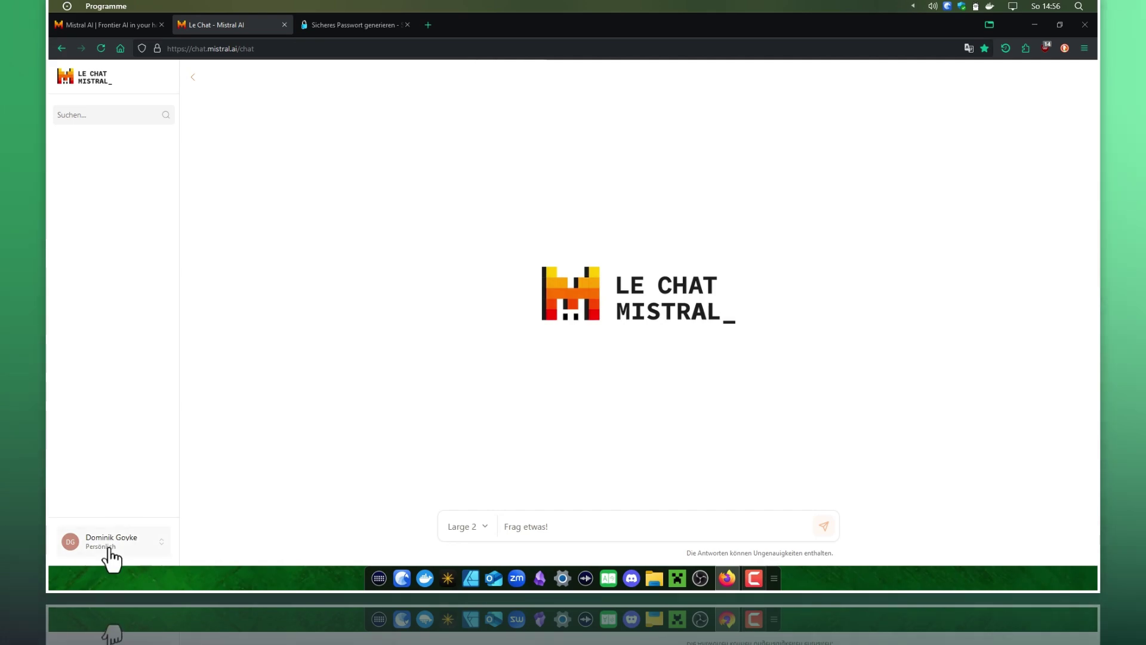
left_click(110, 548)
left_click(115, 458)
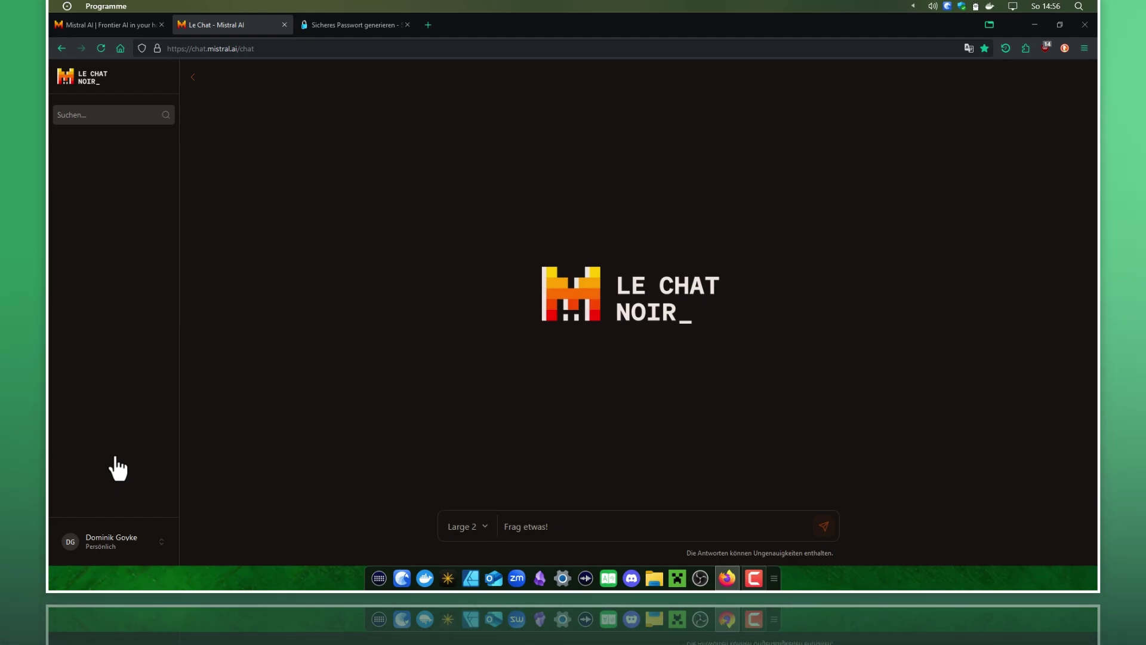
left_click(112, 544)
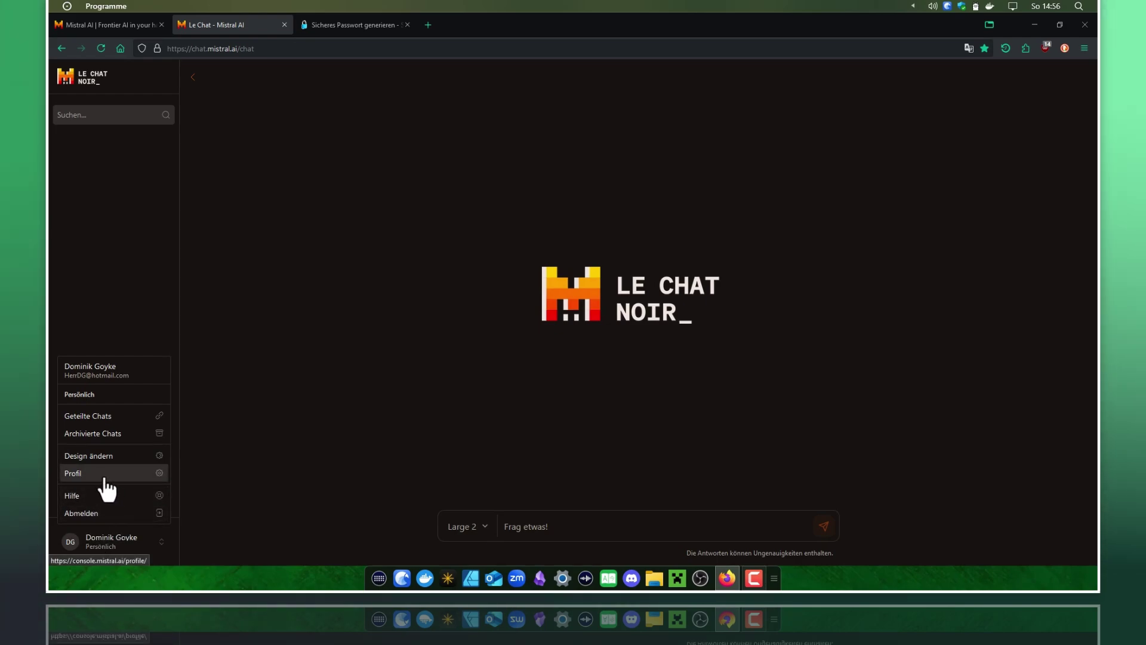
Open the profile's Kontoeinstellungen page and check the e-mail and first-name fields.
left_click(102, 474)
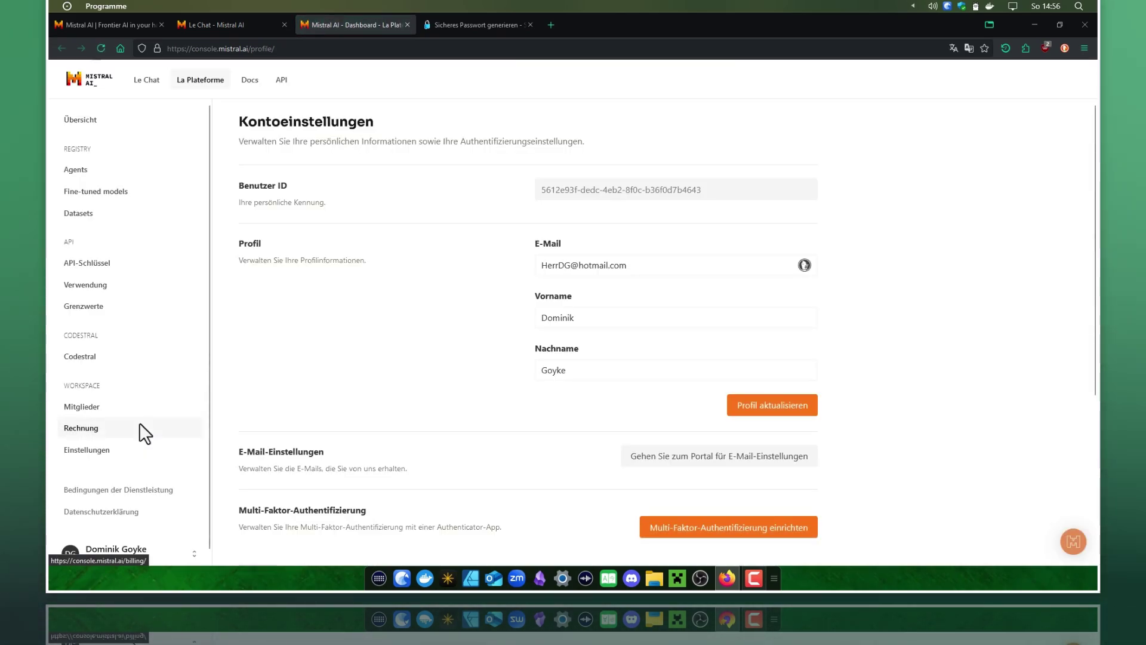
left_click(139, 425)
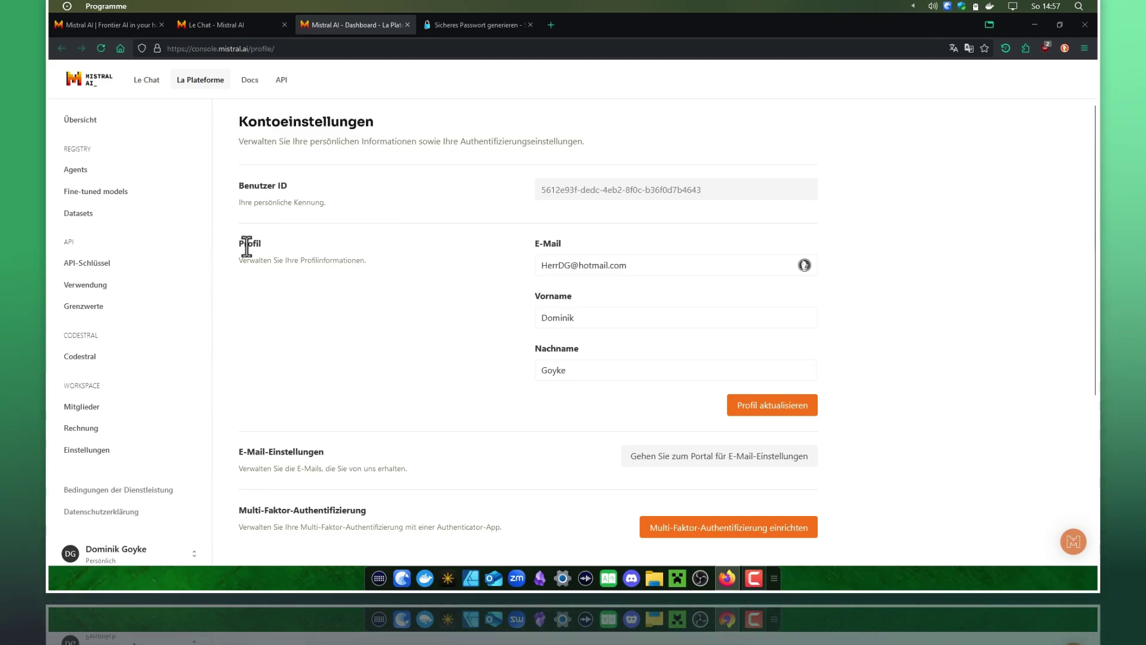
left_click(584, 268)
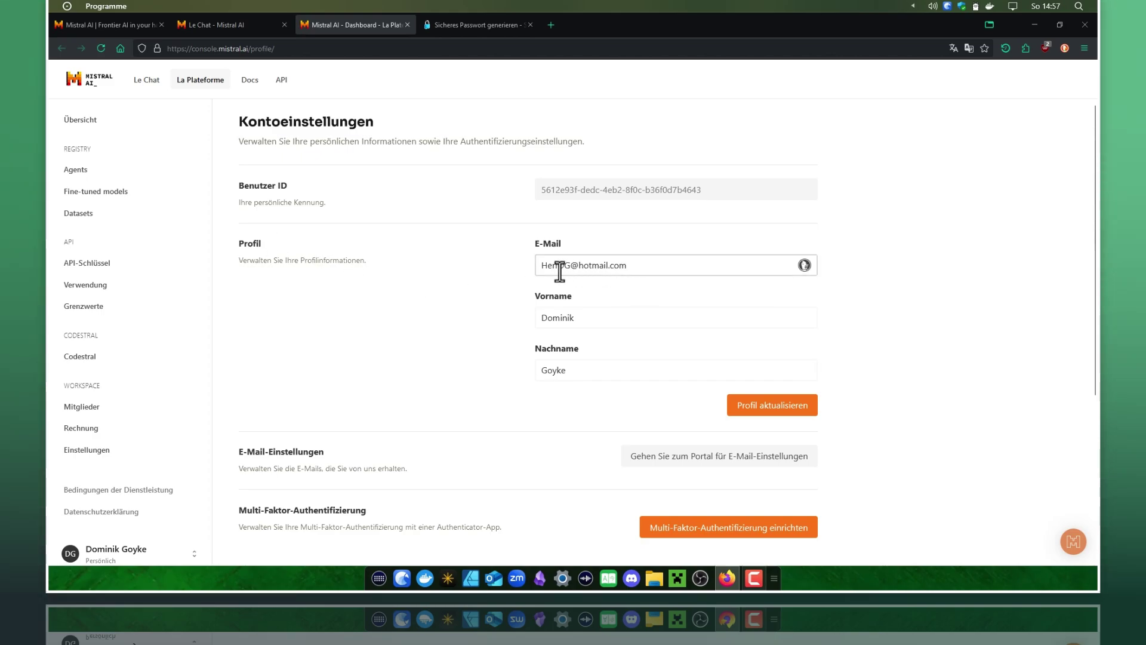
left_click(625, 315)
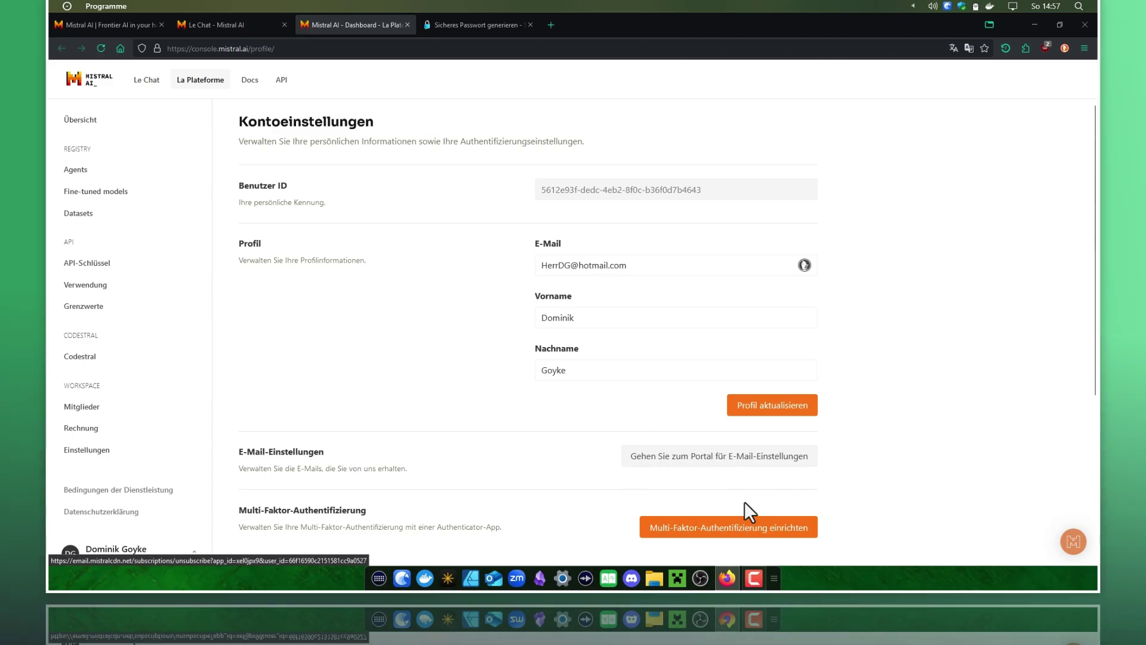
Scroll through the account settings, then close the Dashboard and password-generator tabs.
scroll(744, 503, "down", 3)
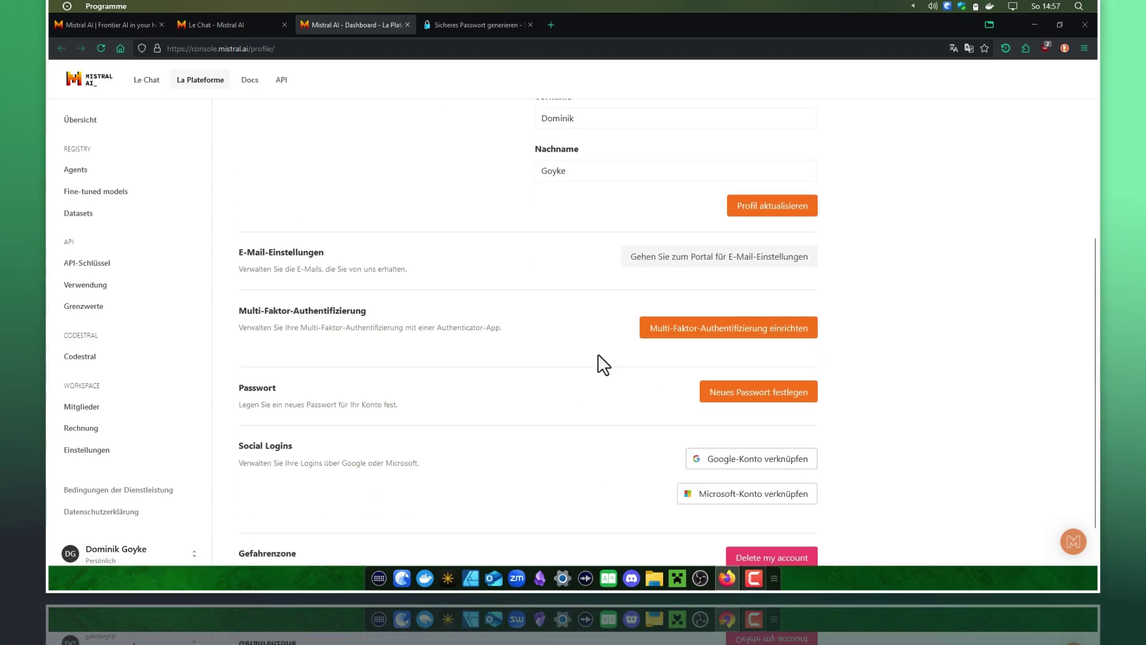
scroll(538, 358, "up", 1)
scroll(382, 352, "down", 1)
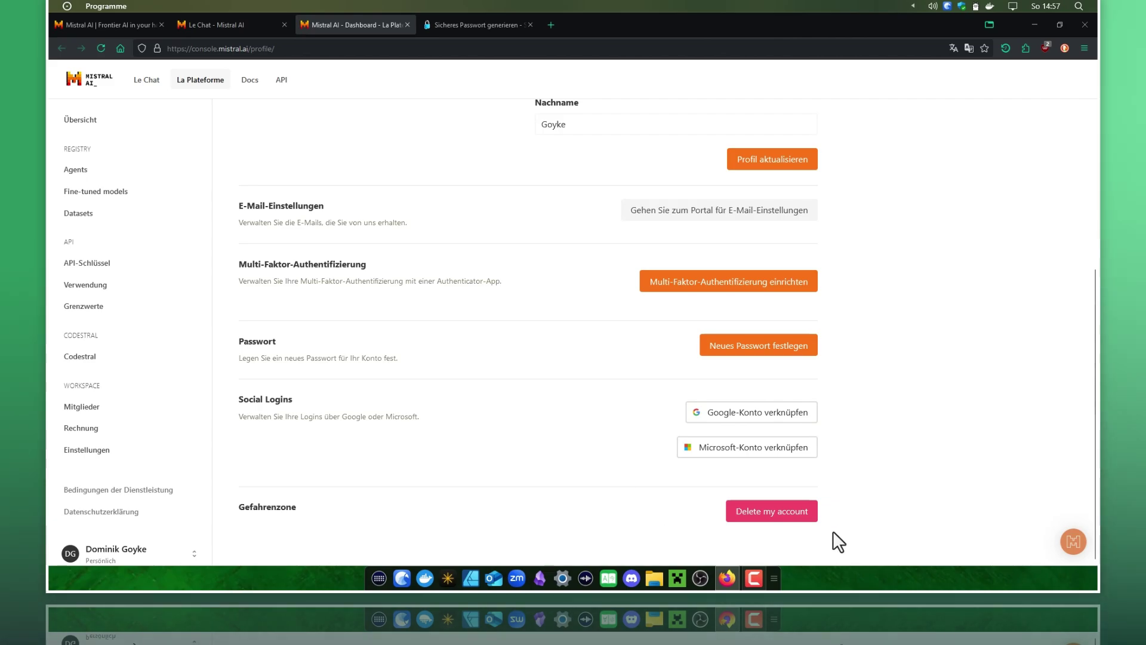
scroll(783, 524, "up", 4)
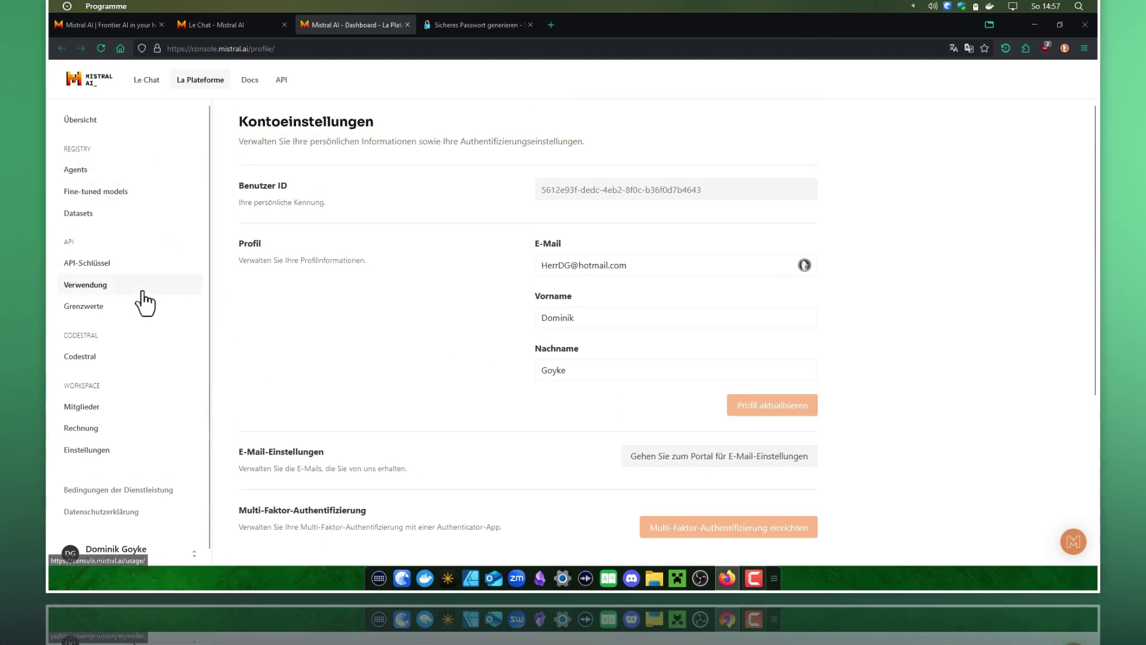
scroll(143, 323, "down", 1)
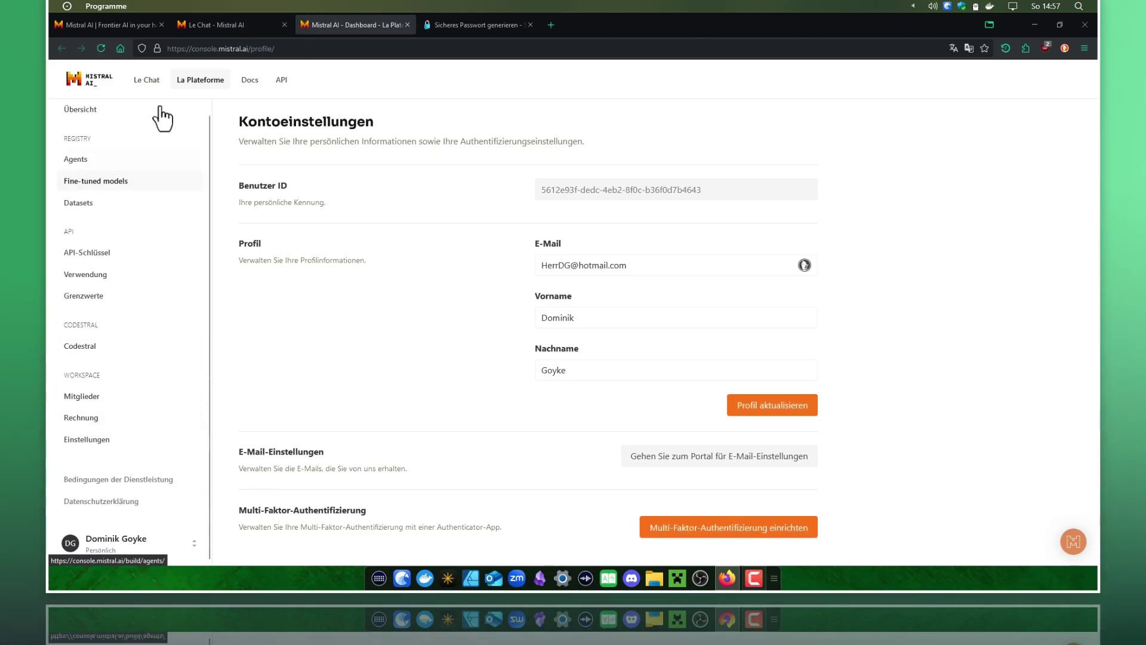
left_click(408, 24)
left_click(407, 23)
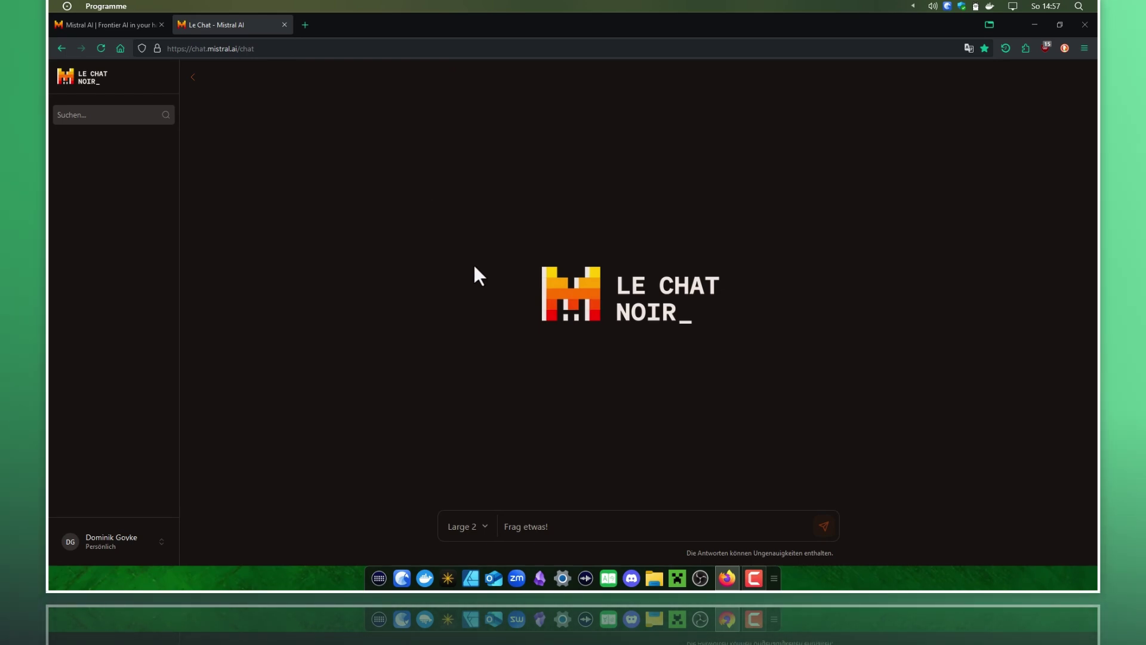
Close the Mistral AI homepage tab and focus the 'Frag etwas!' message box.
left_click(161, 25)
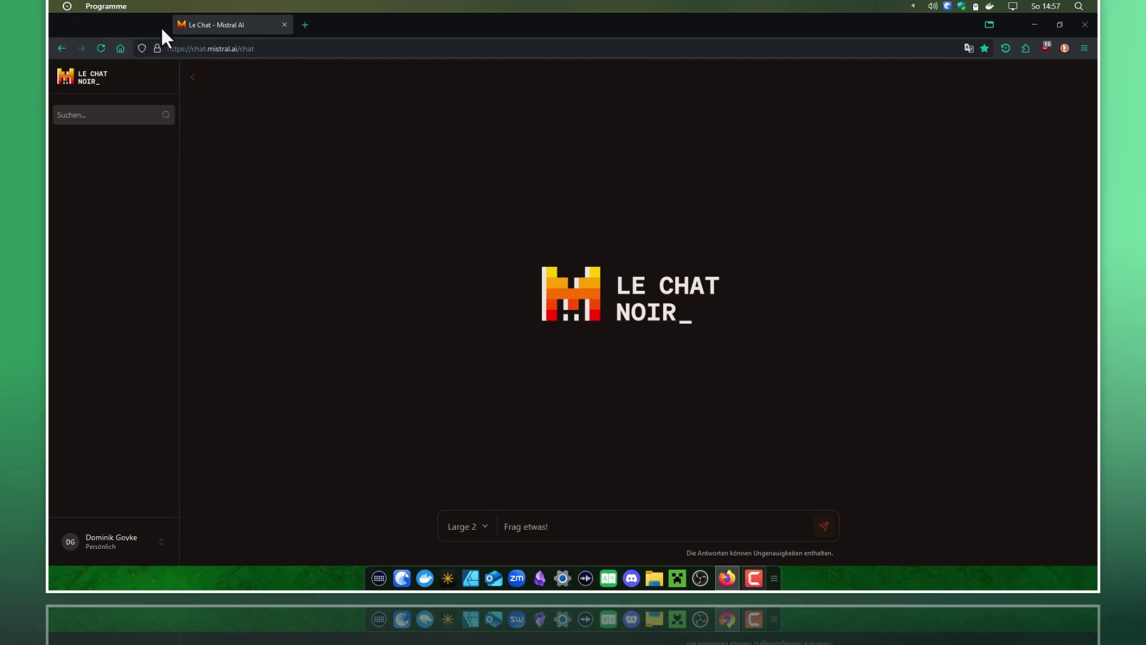
left_click(636, 526)
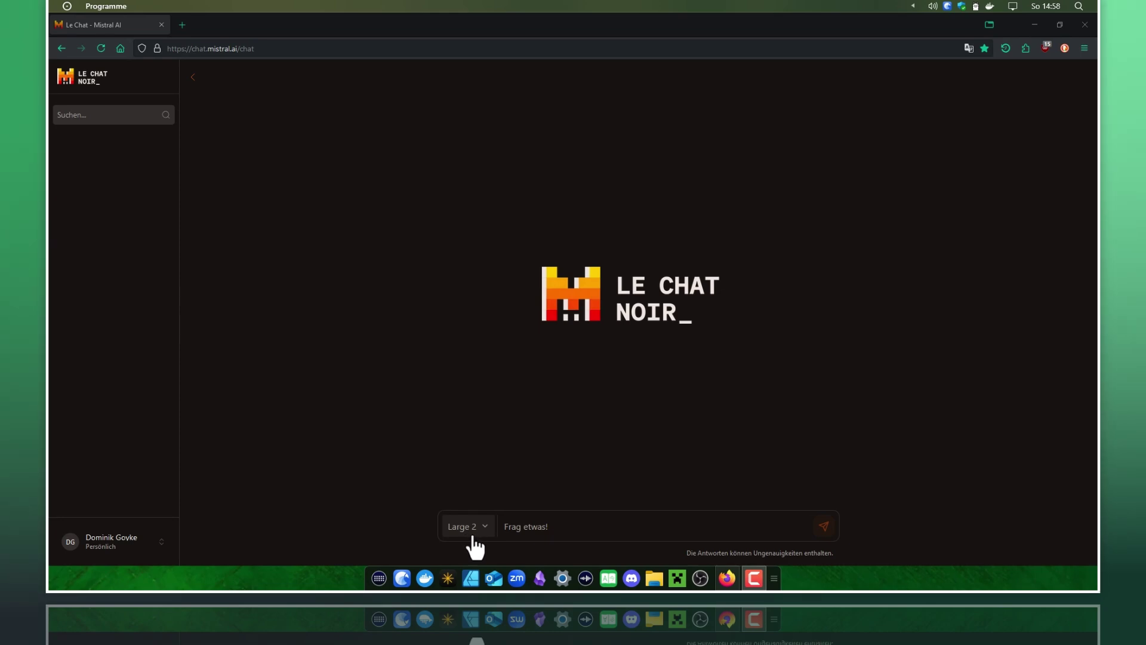
Switch the chat model to Pixtral and drag a woman's photo onto the empty chat.
left_click(485, 528)
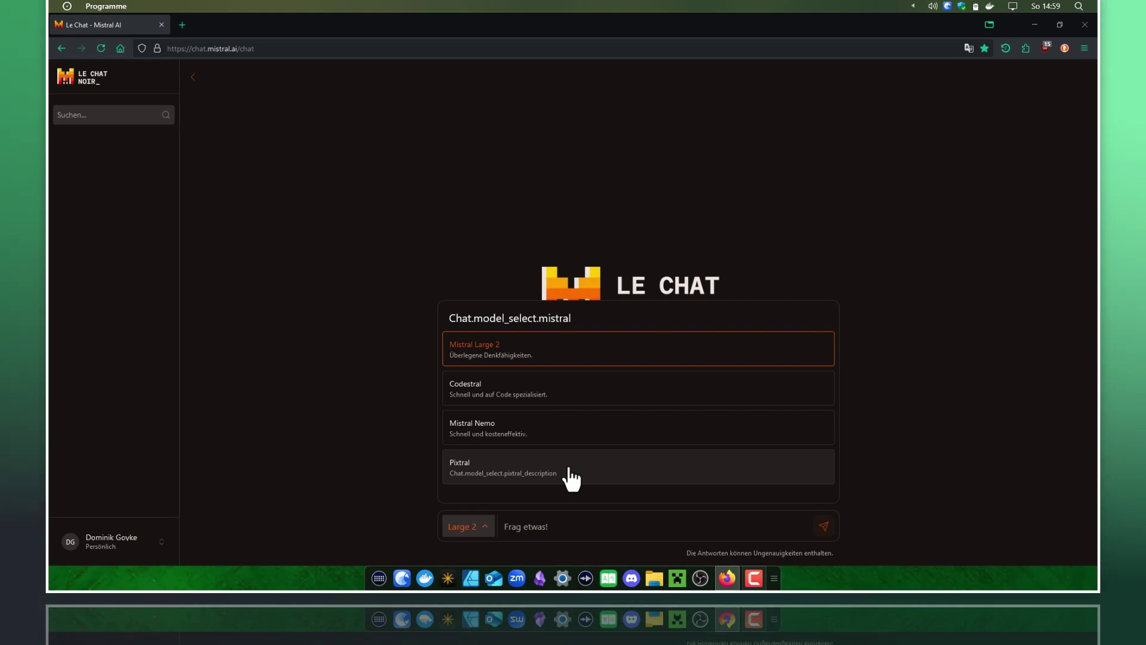
scroll(576, 472, "down", 2)
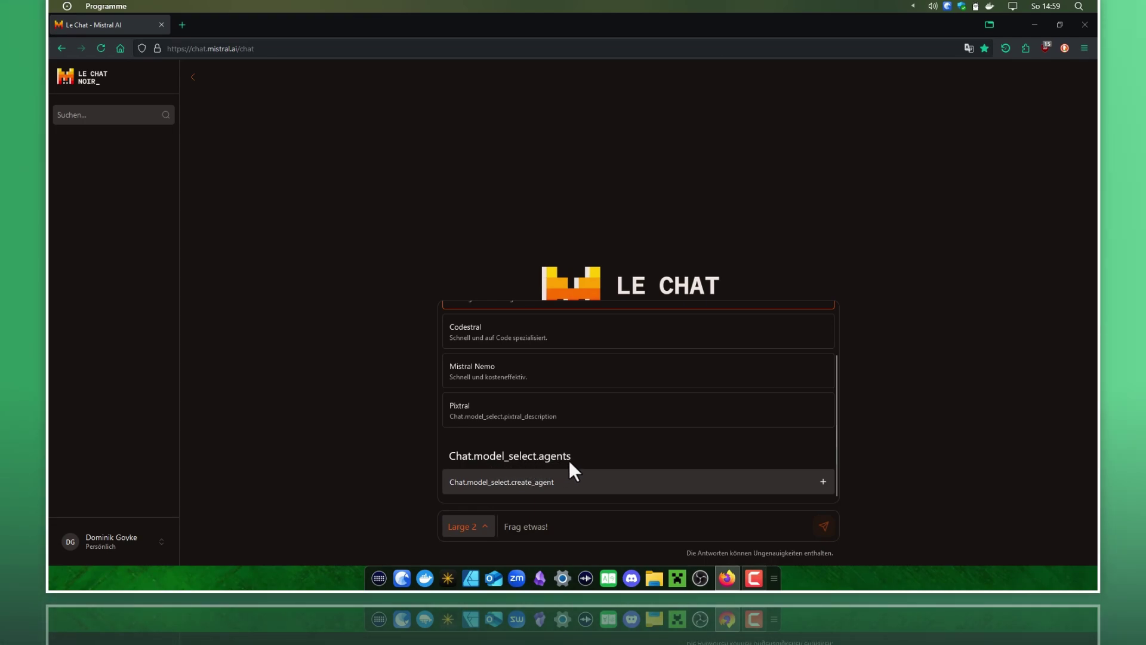
scroll(573, 460, "up", 2)
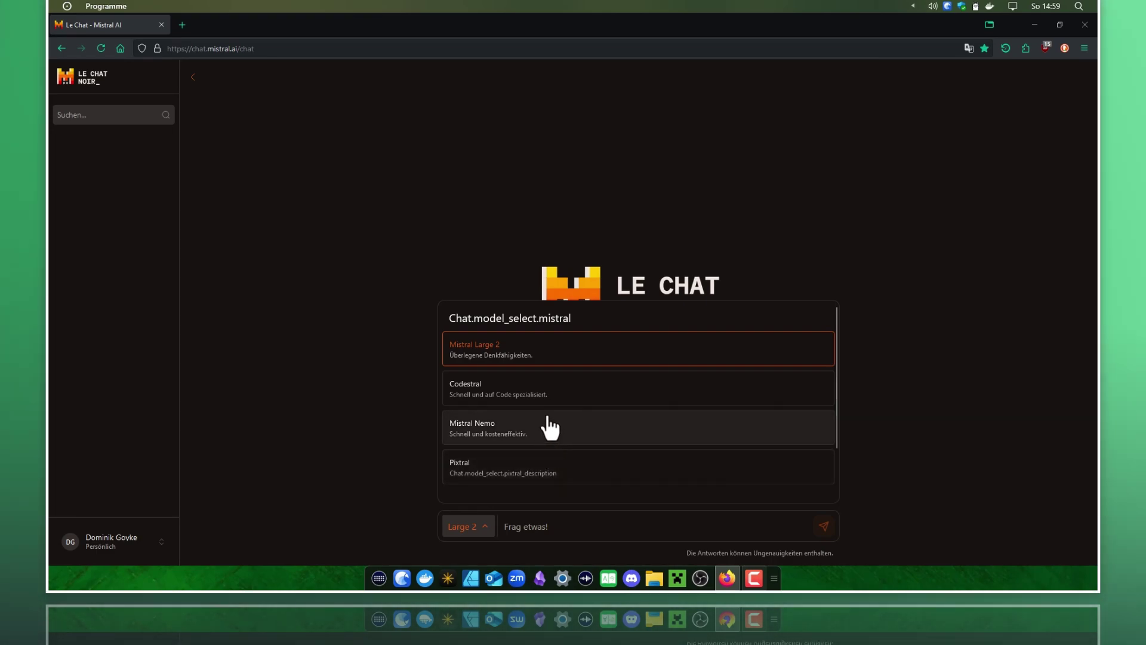
left_click(558, 469)
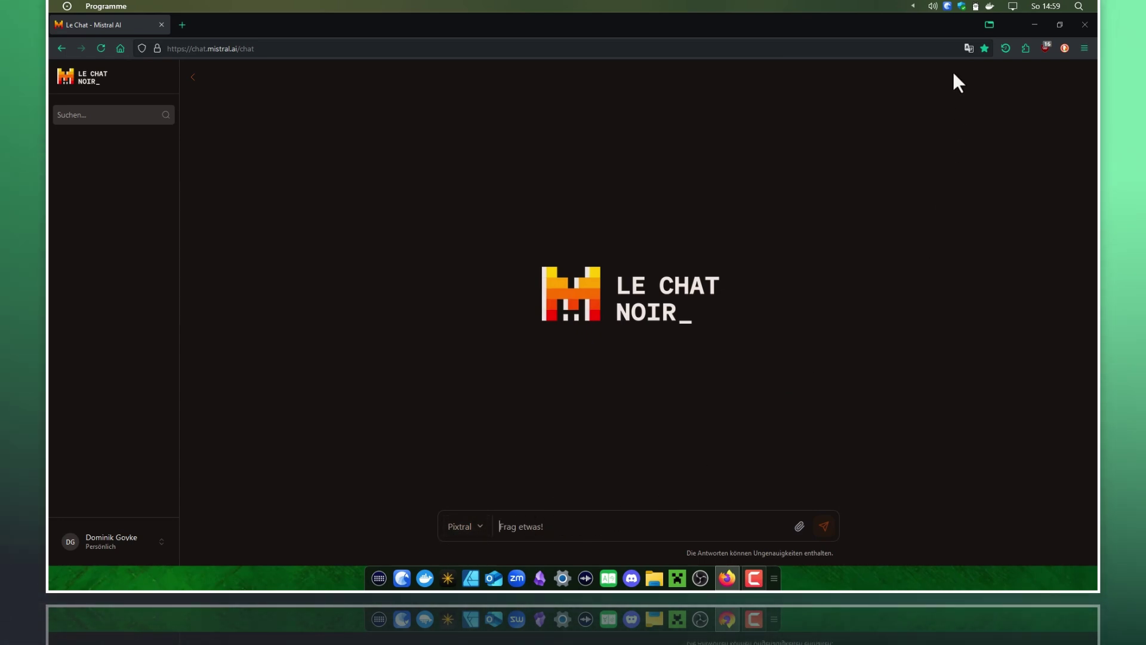
left_click(948, 6)
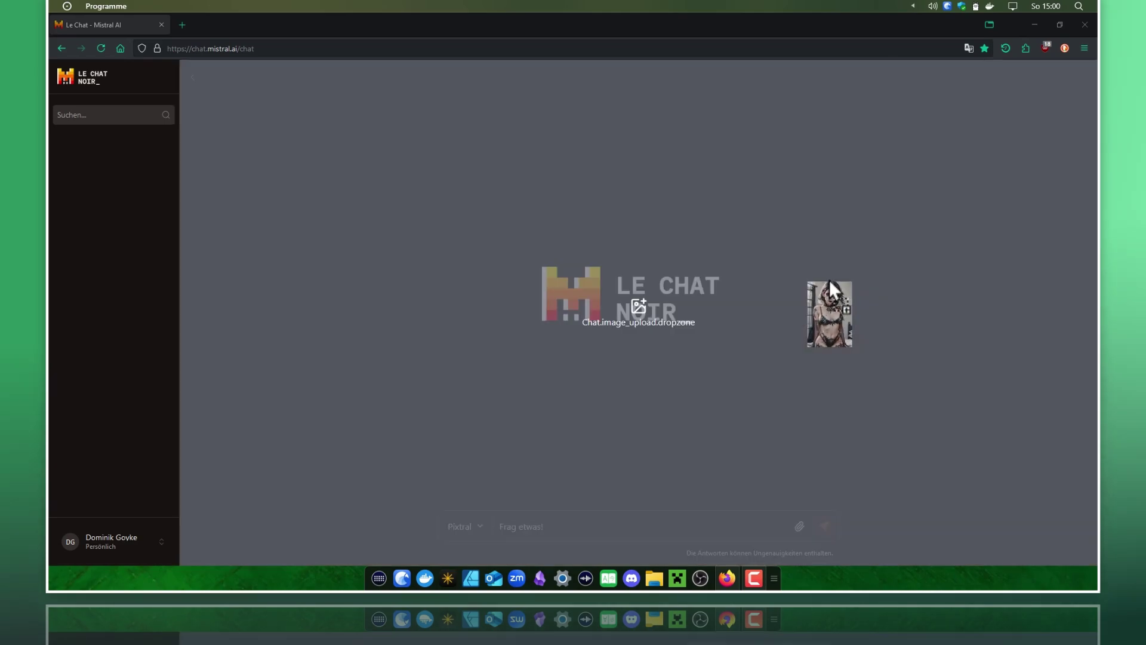
mouse_move(1125, 598)
left_mouse_down()
mouse_move(572, 328)
mouse_move(533, 284)
mouse_move(522, 309)
left_mouse_up()
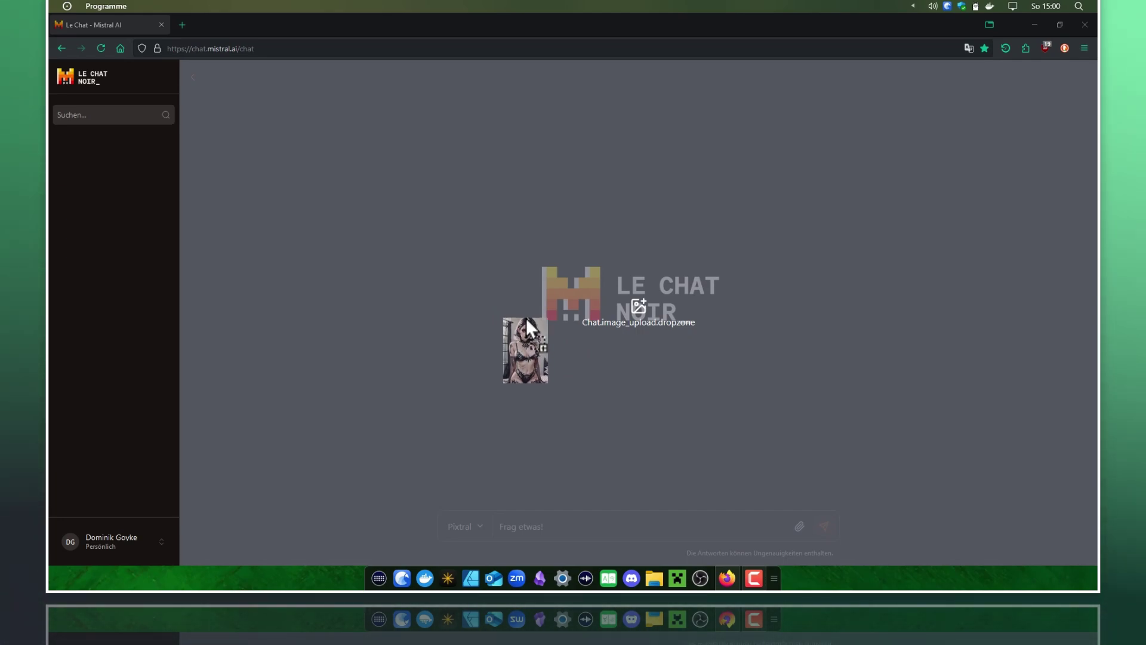
Drop the photo onto the upload zone, then focus the 'Frag etwas!' field.
left_click_drag(523, 311, 526, 321)
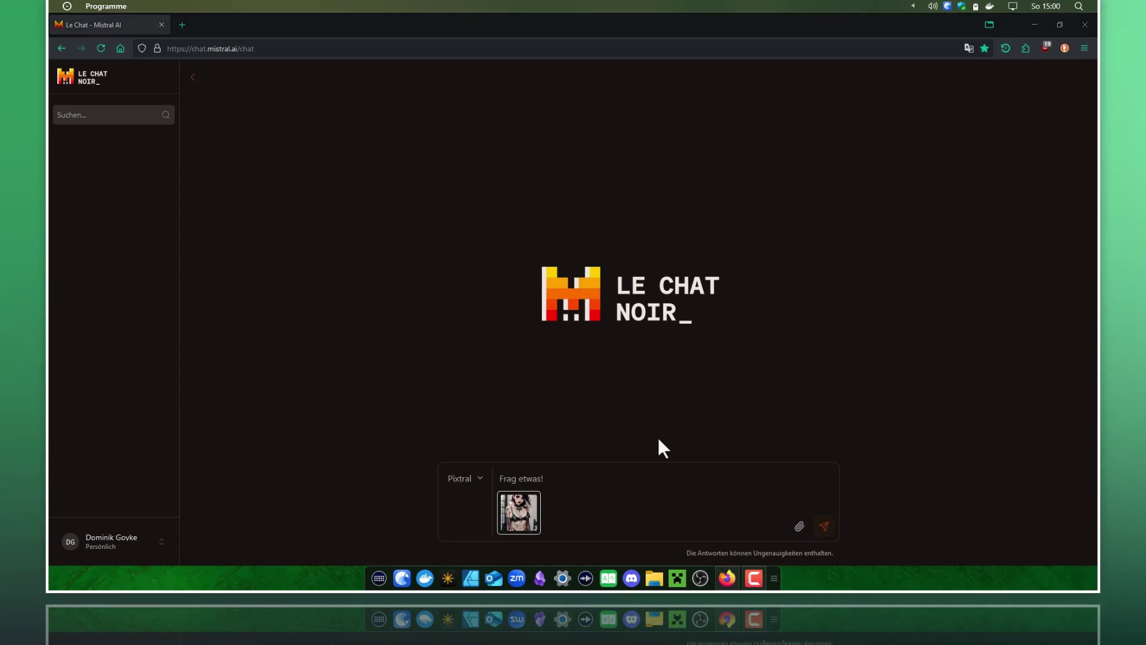
left_click(596, 478)
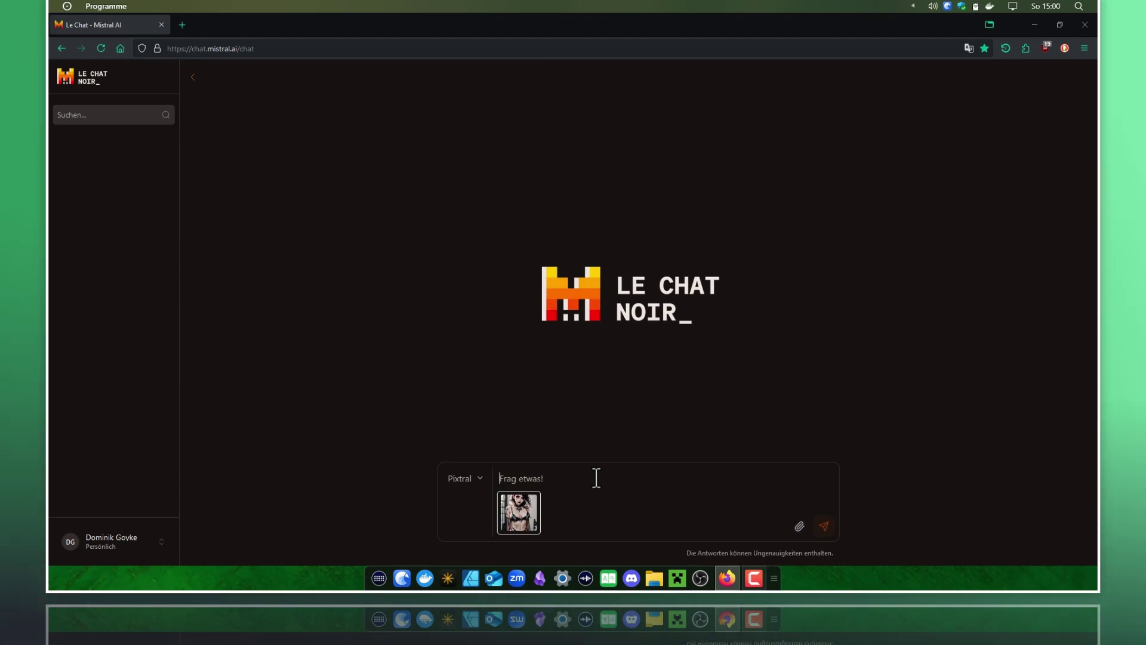
Dictate 'Moin Moin was ist auf diesem Bild zu sehen.' and send it with the photo.
key("super+h")
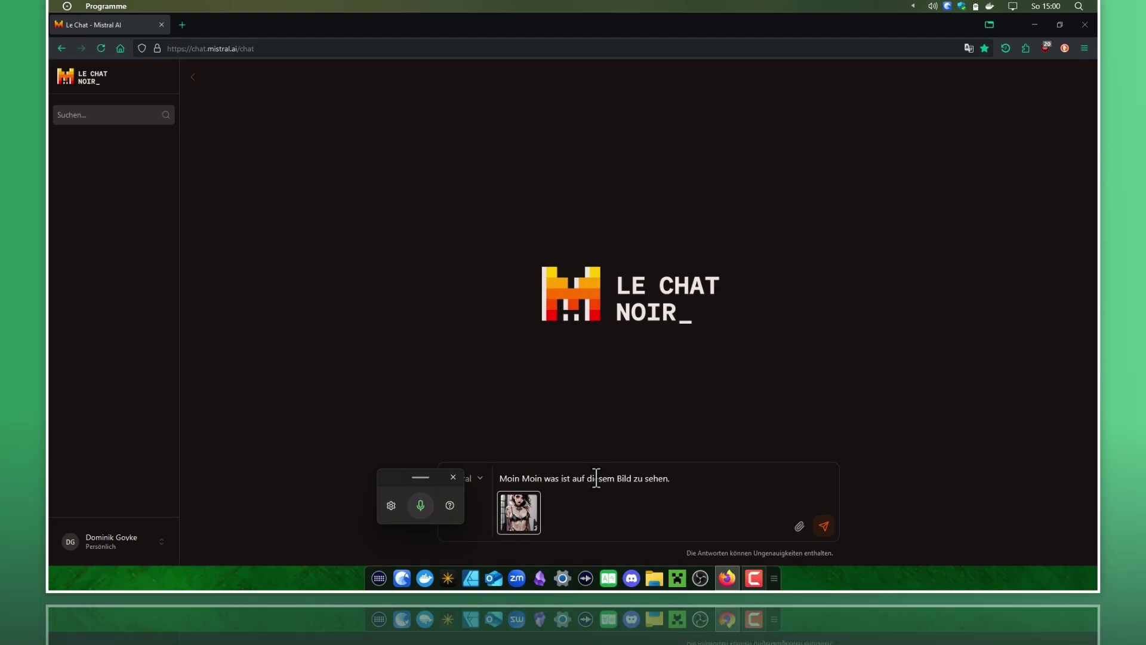
left_click(454, 477)
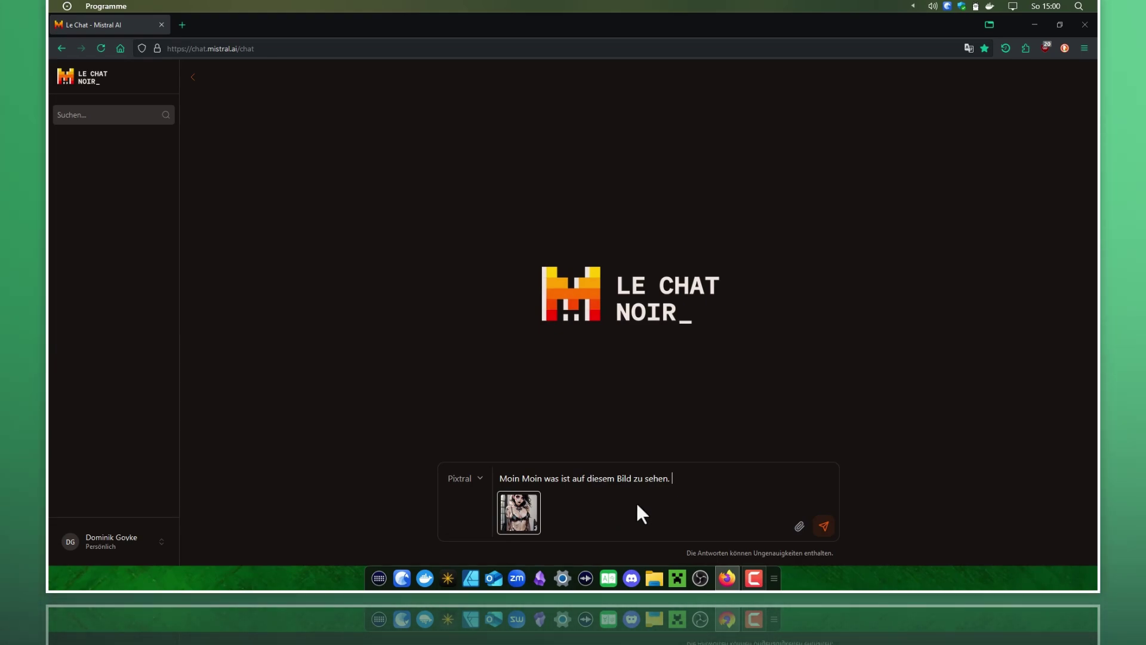
left_click(823, 527)
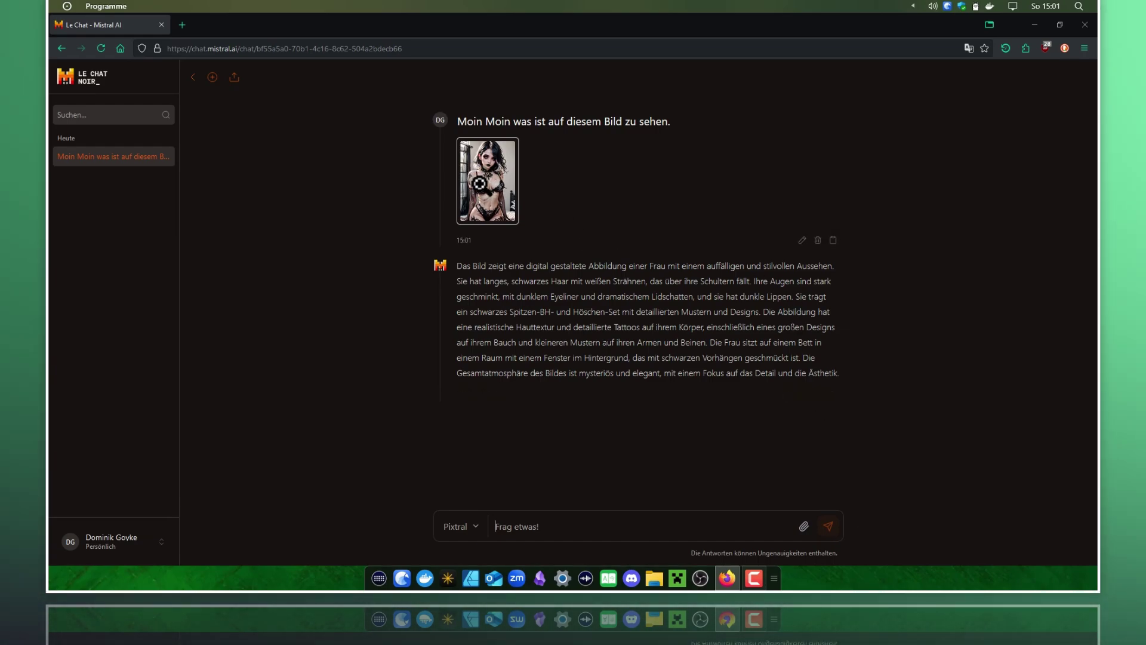
left_click(486, 182)
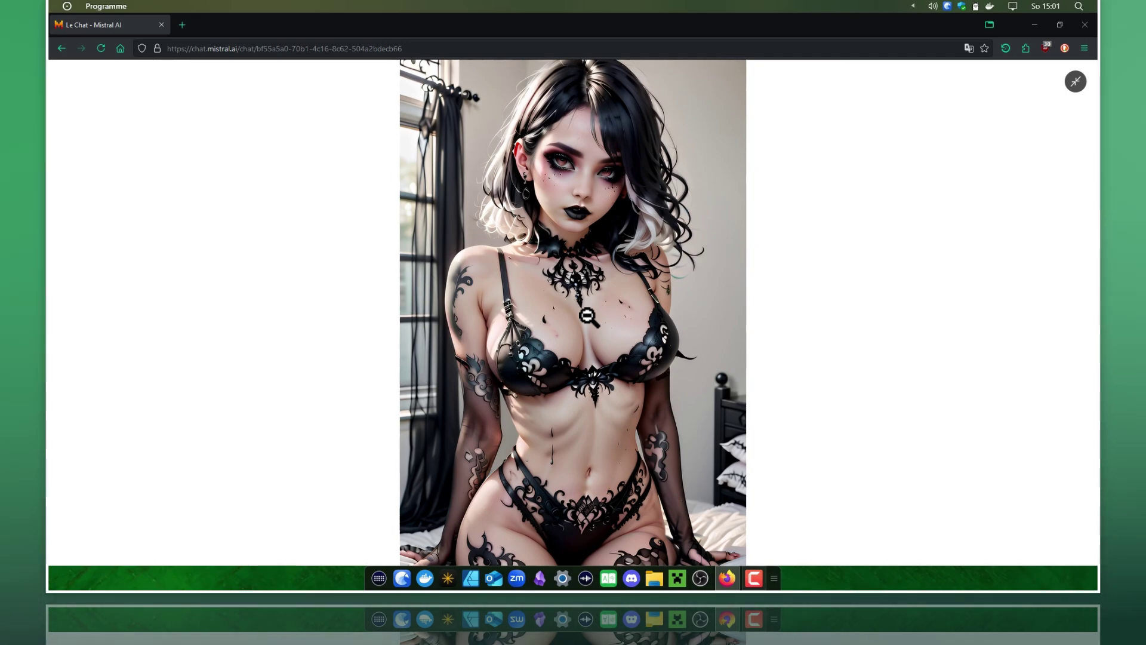
left_click(588, 316)
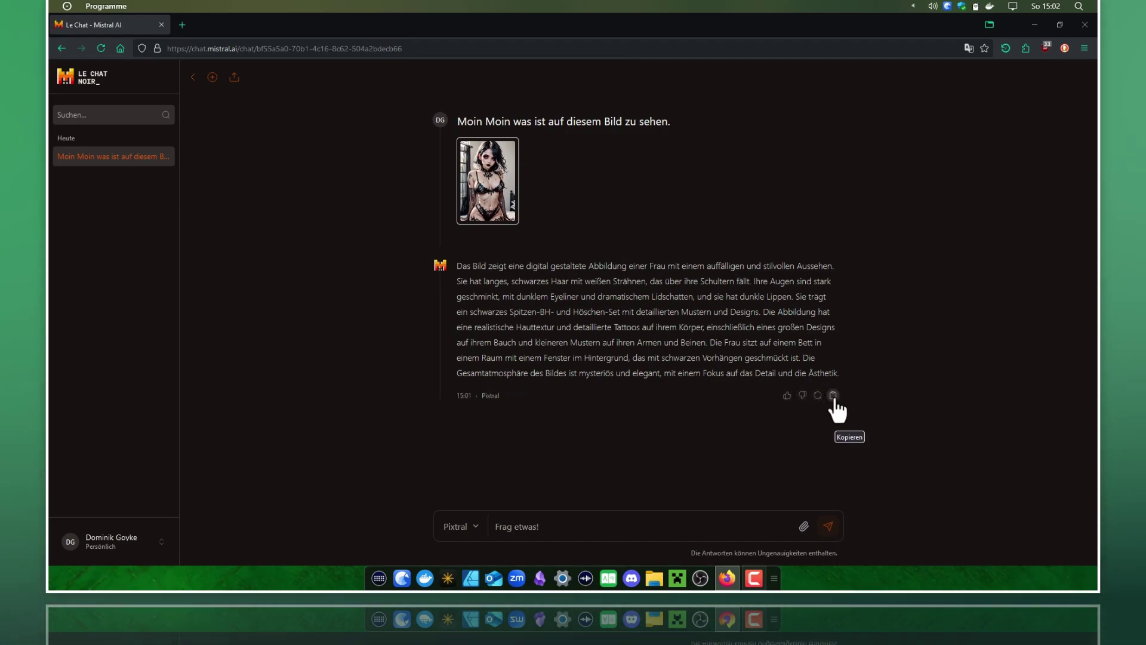
mouse_move(648, 331)
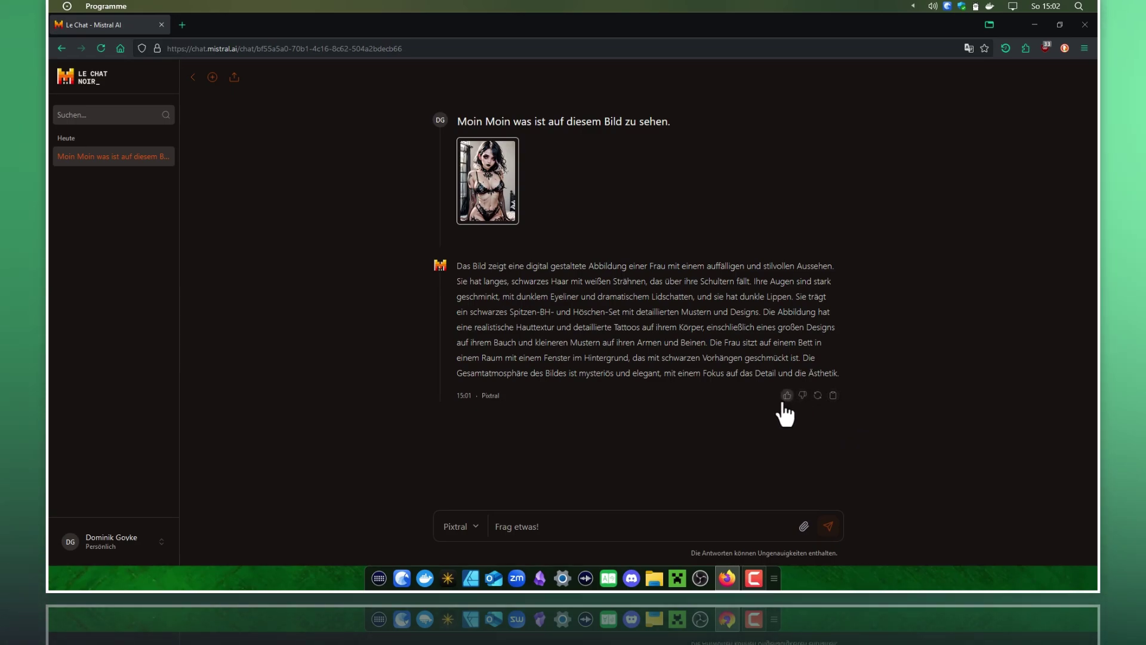
Show the Firefox extensions panel listing Adblock Plus, Zoom Page WE and TWP.
left_click(814, 401)
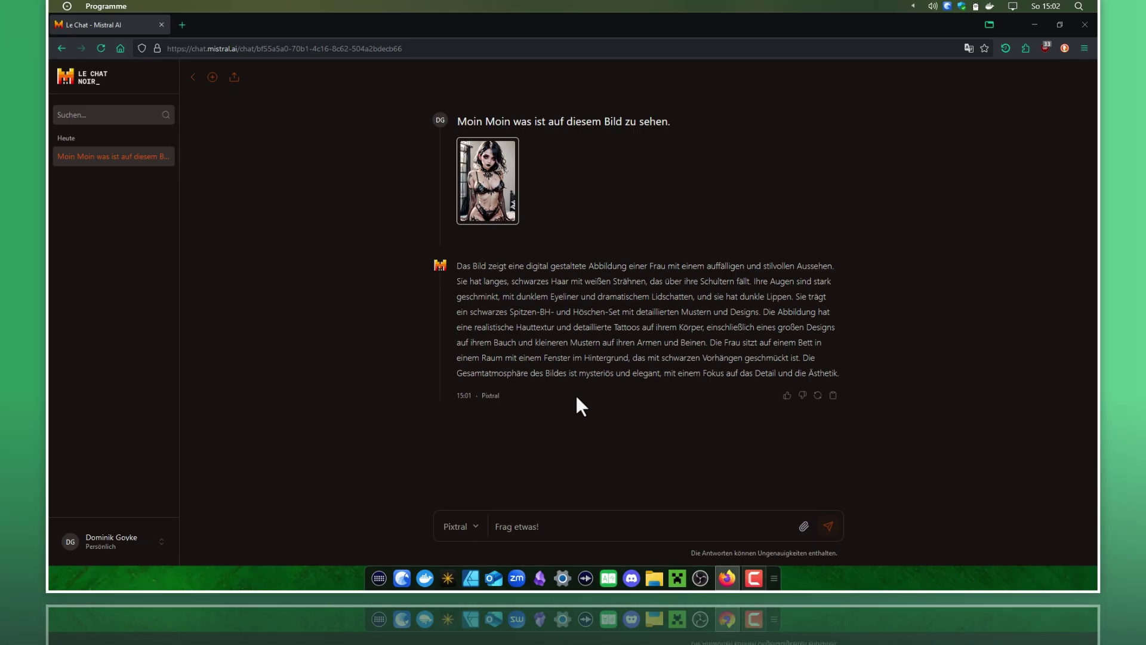
left_click(1026, 51)
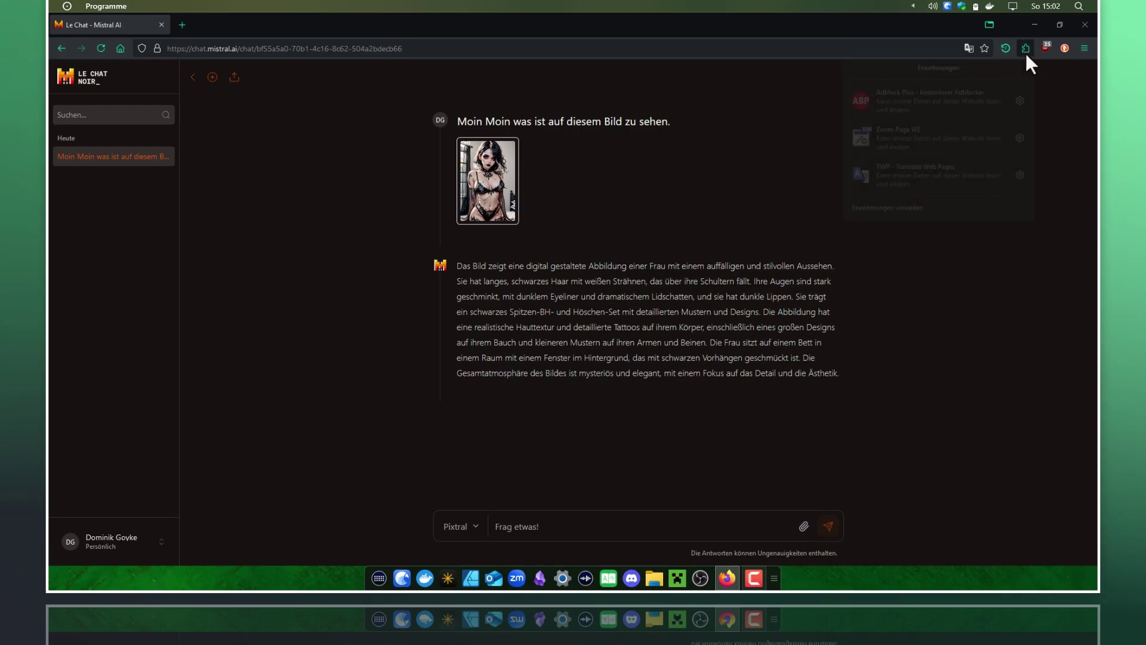
In Zoom Page WE, zoom the page to 120% with a 20px minimum font size.
left_click(931, 137)
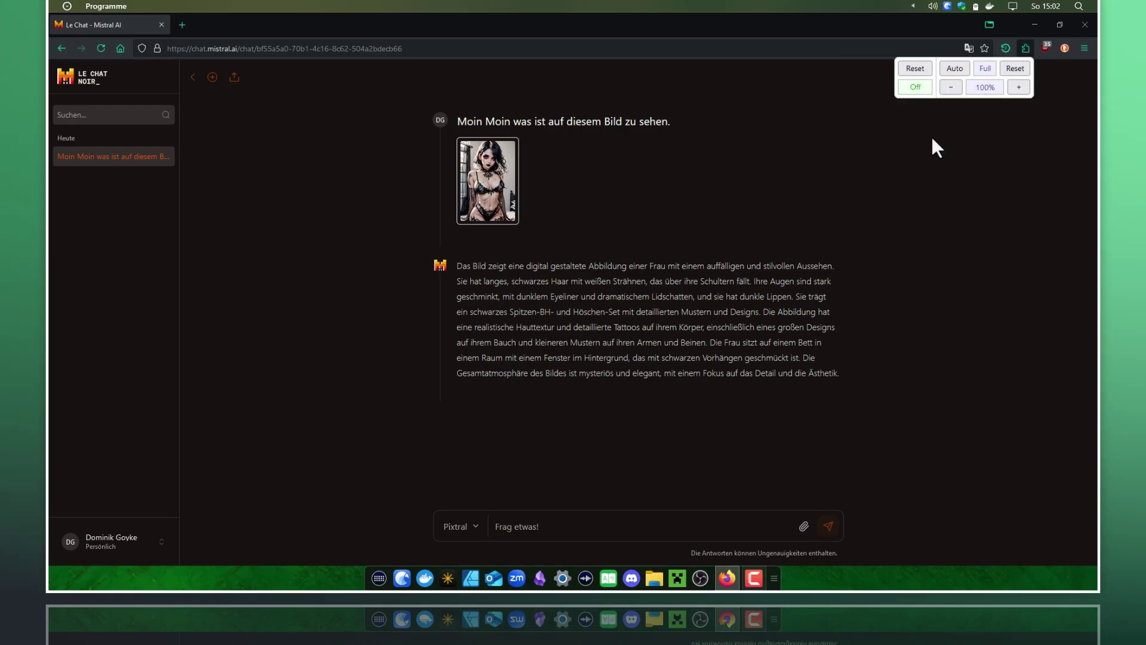
left_click(1019, 88)
left_click(1018, 87)
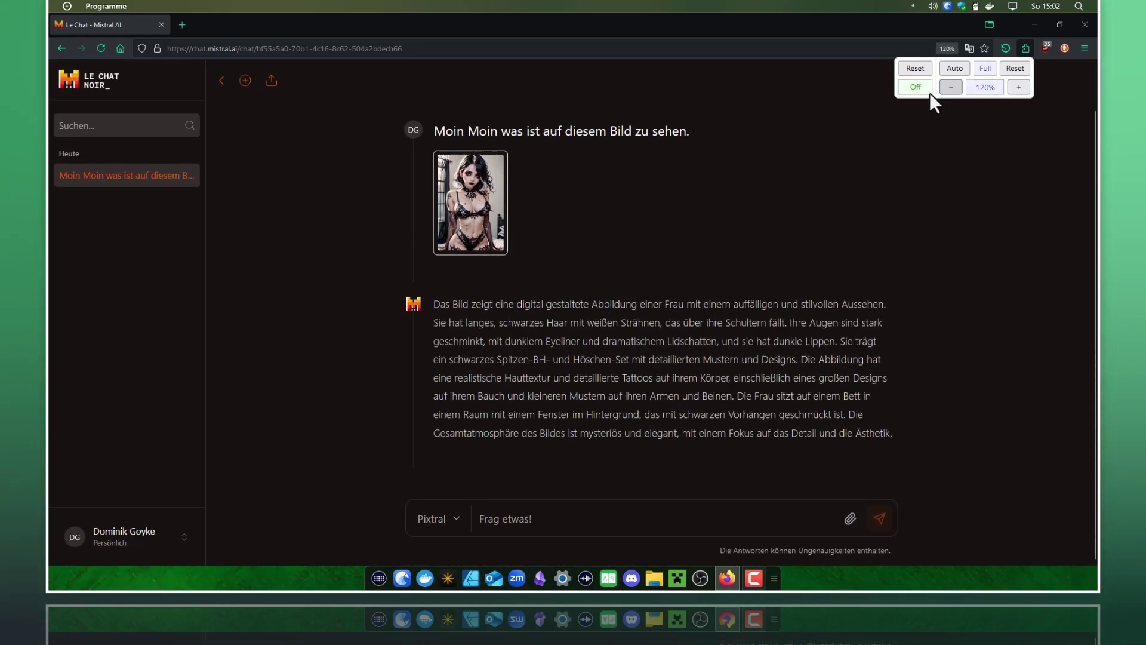
left_click(923, 87)
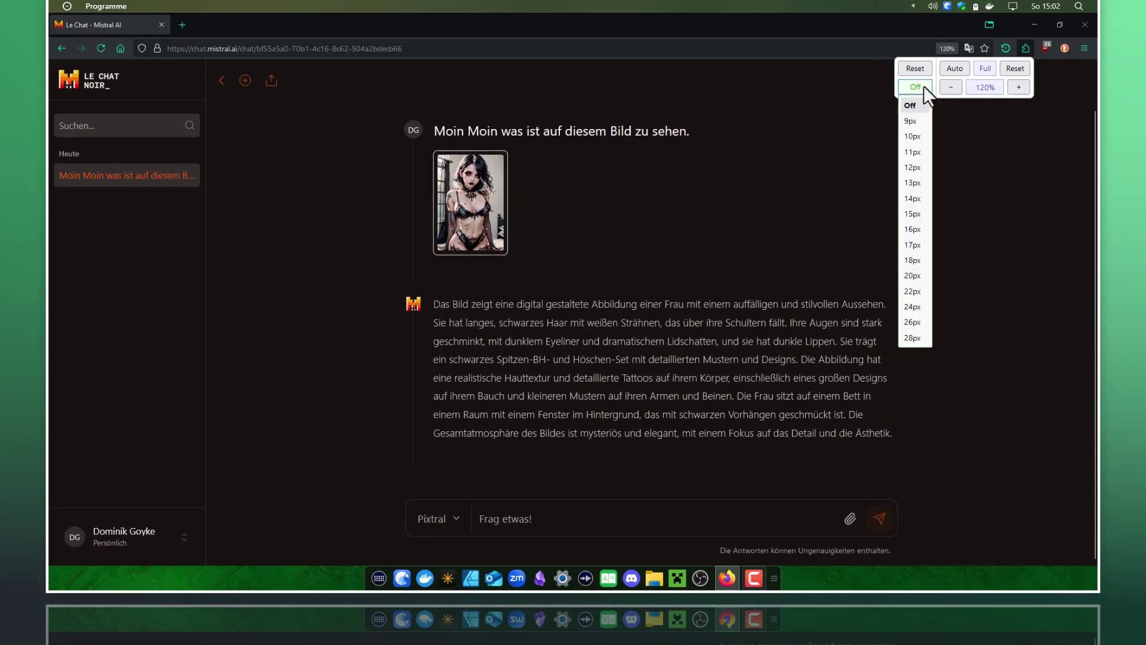
left_click(912, 273)
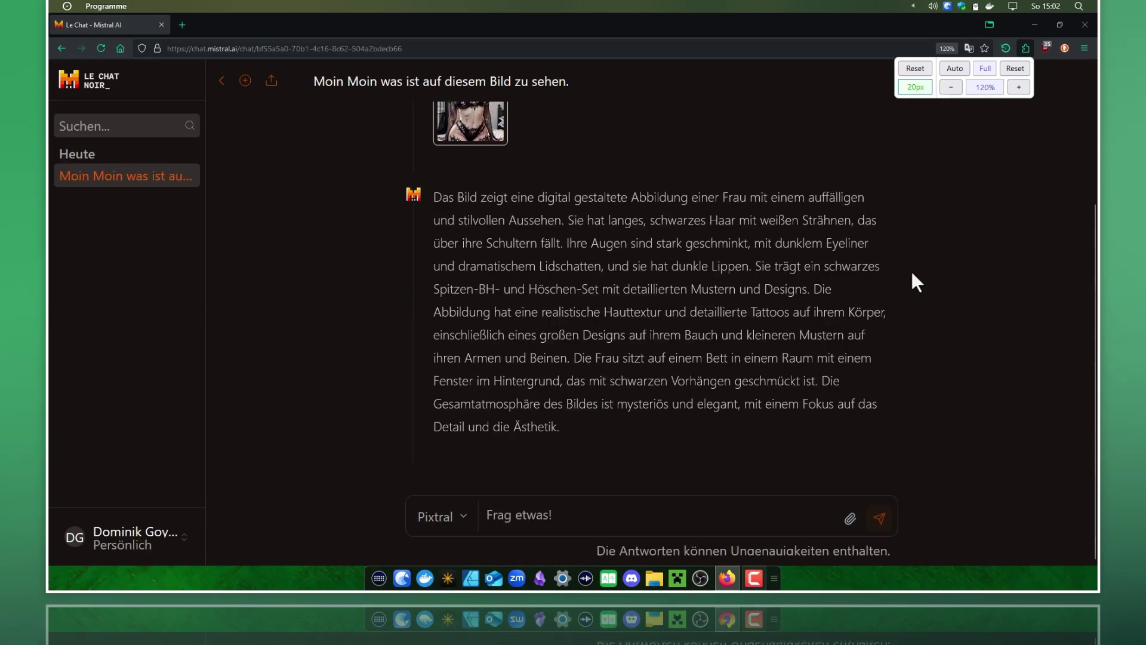
left_click(981, 174)
mouse_move(660, 311)
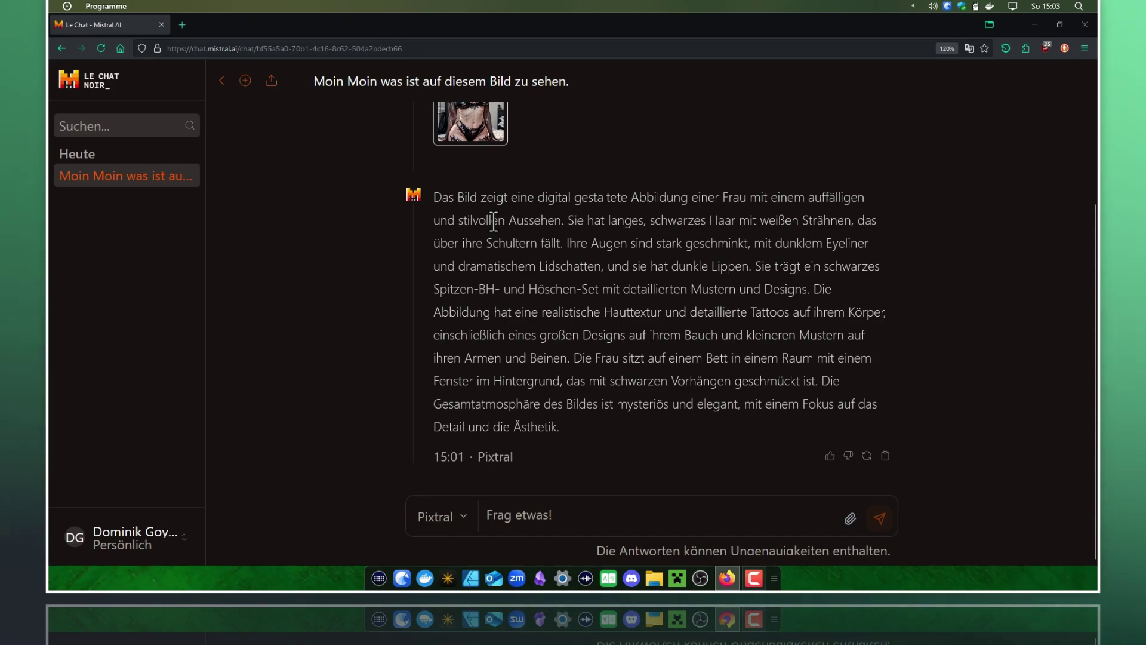
Select the first line of Pixtral's German reply.
left_click_drag(440, 194, 563, 197)
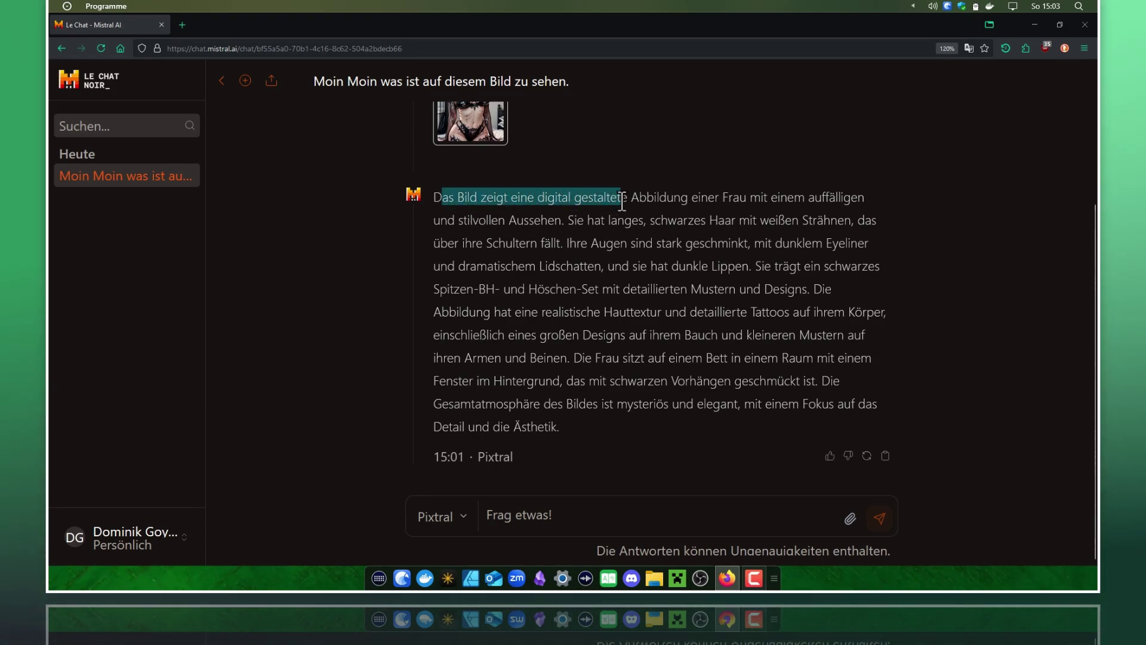
left_click_drag(563, 197, 848, 200)
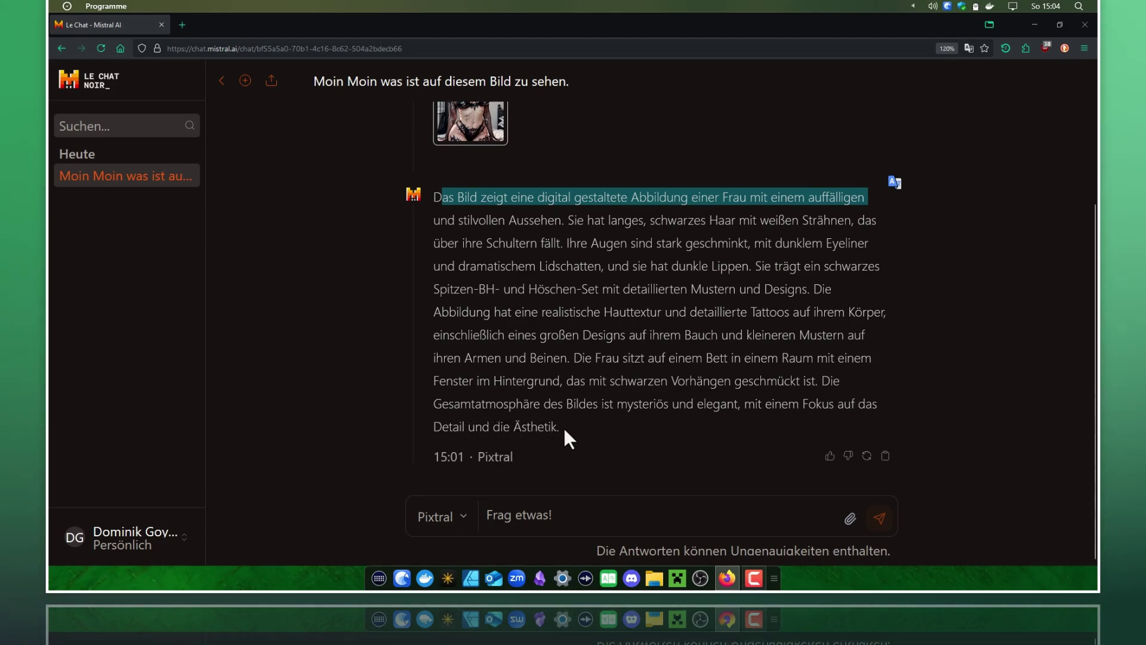
Clear the reply selection, view the uploaded photo full size, then attach a second woman's photo.
scroll(599, 412, "up", 2)
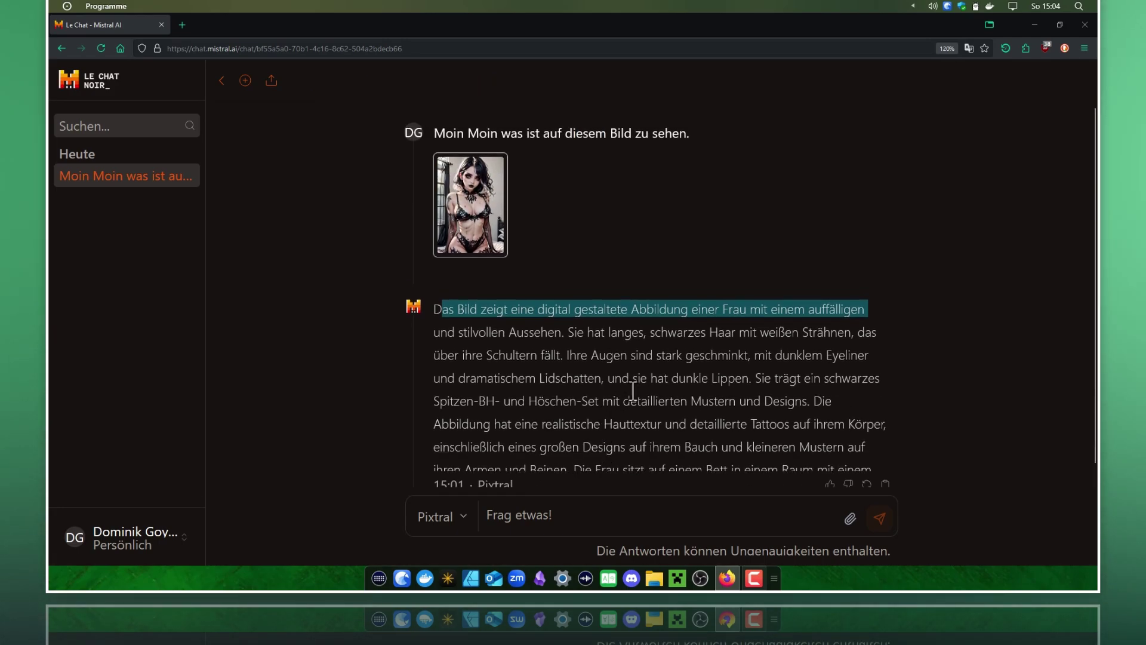
left_click(597, 330)
left_click(492, 226)
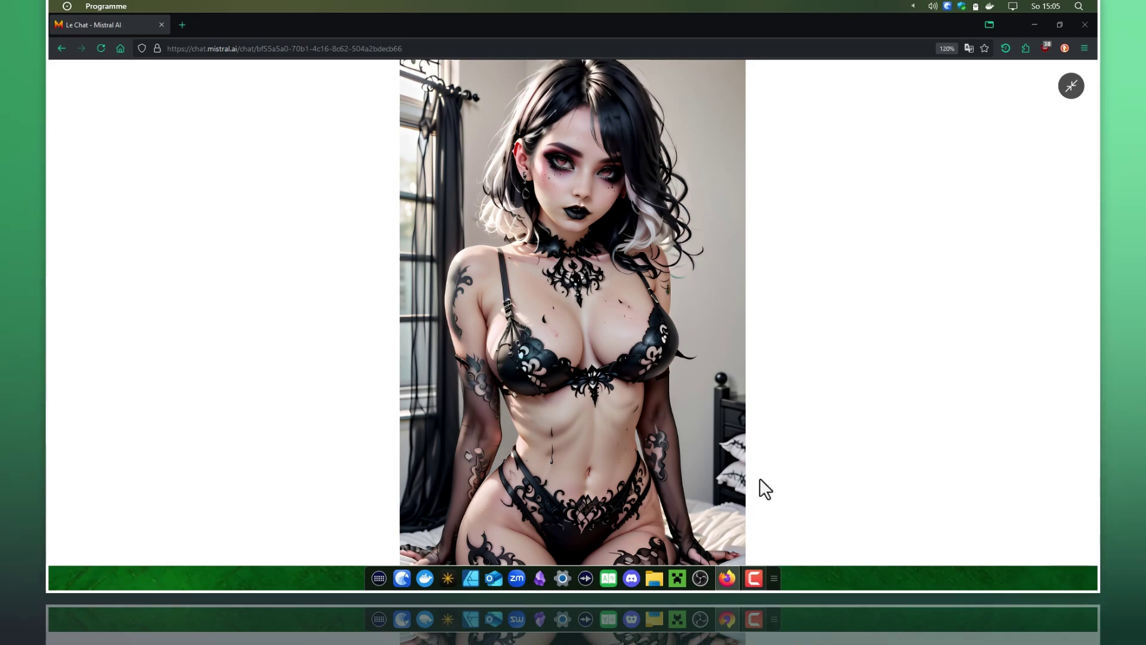
left_click(768, 412)
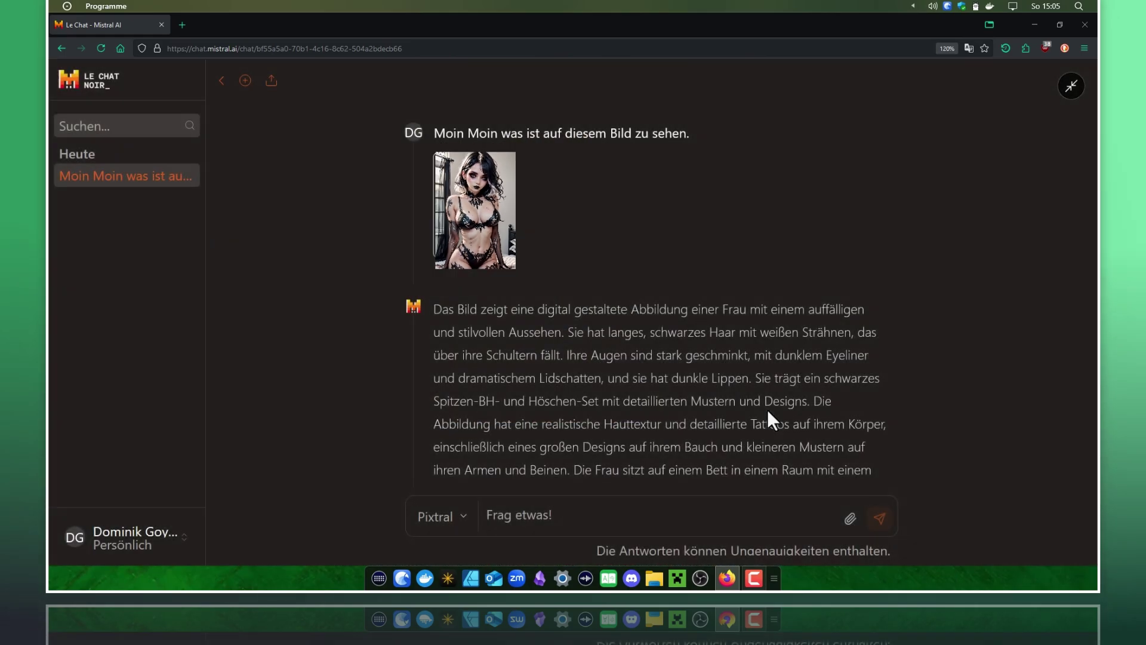
scroll(745, 371, "down", 3)
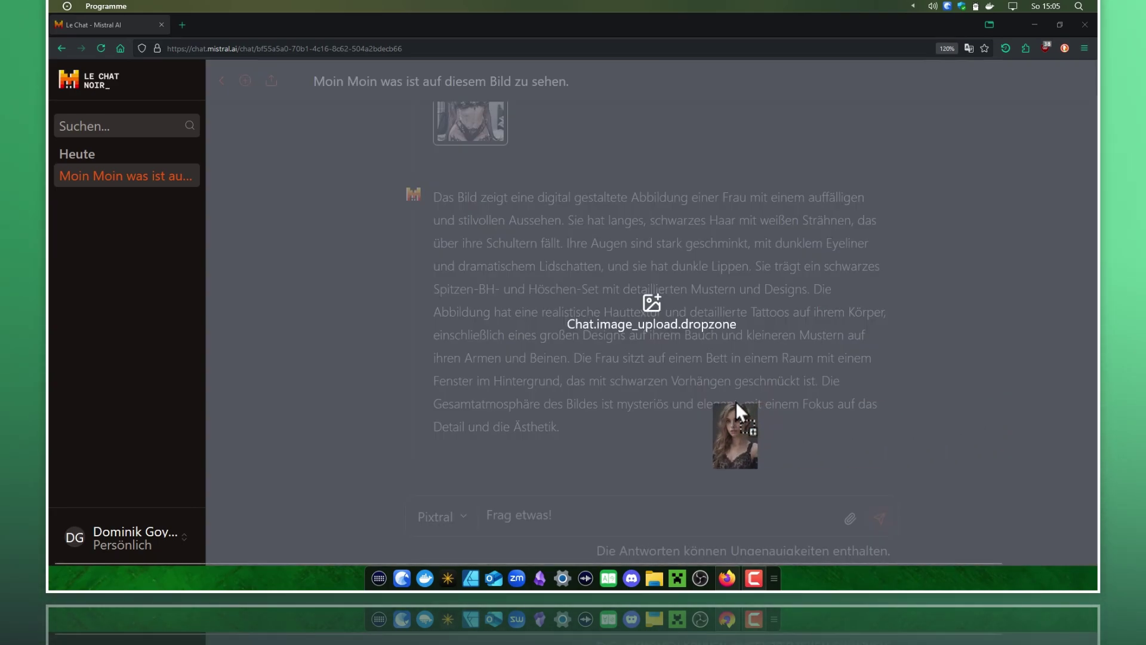
left_click_drag(978, 385, 668, 424)
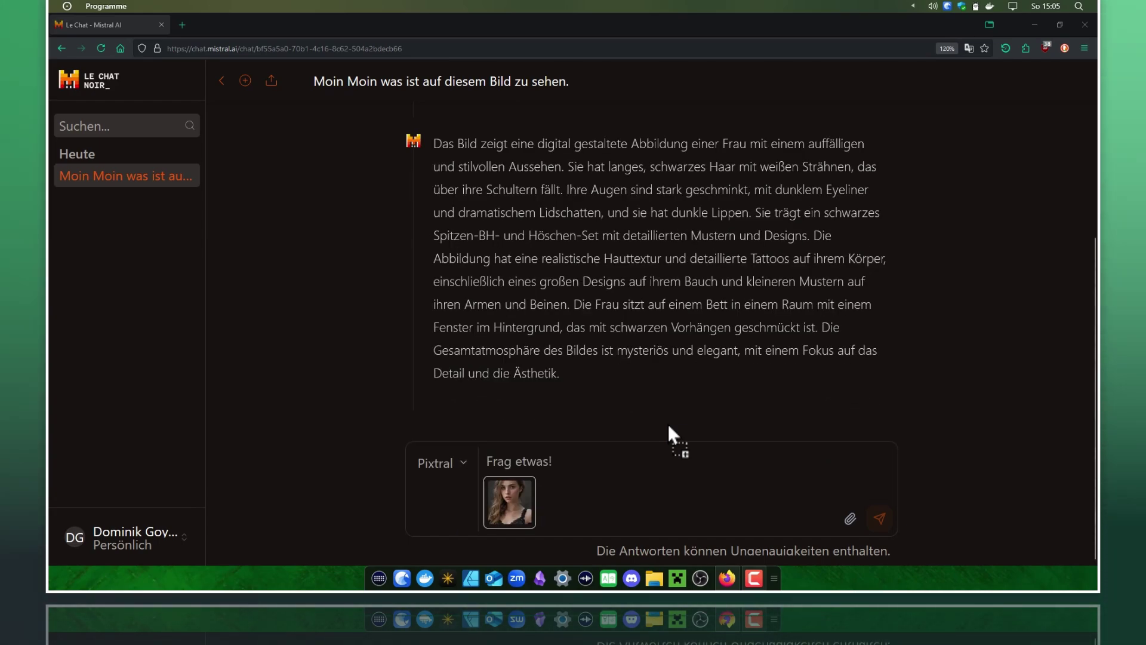
Copy the first prompt 'was ist auf diesem Bild zu sehen.' into the new message.
scroll(683, 412, "up", 3)
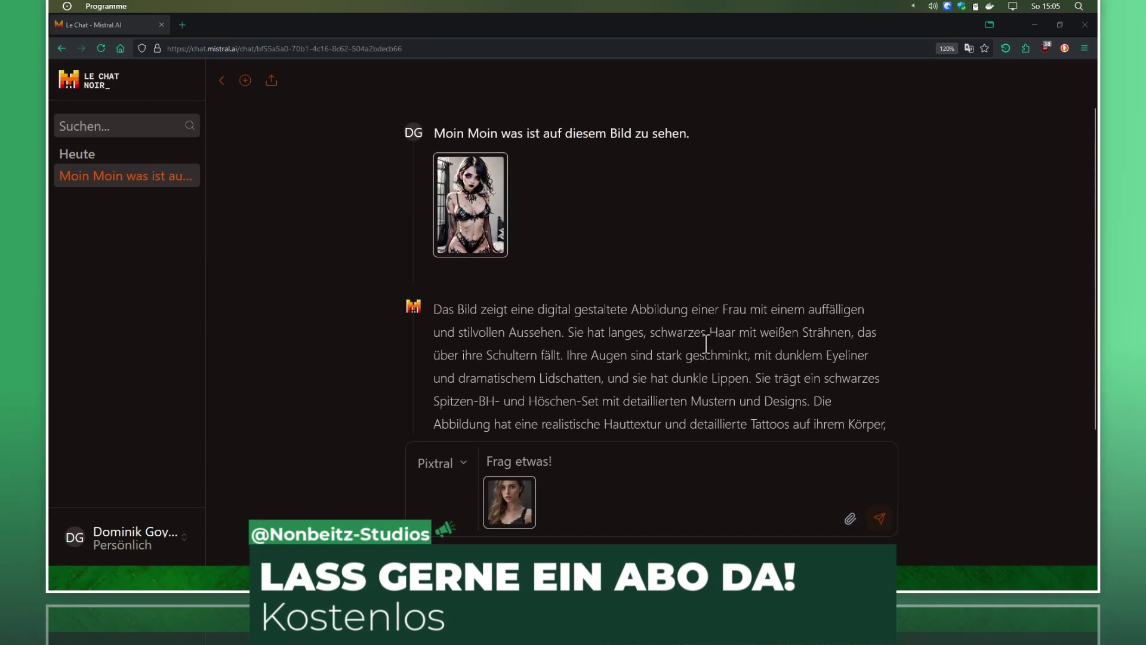
mouse_move(563, 206)
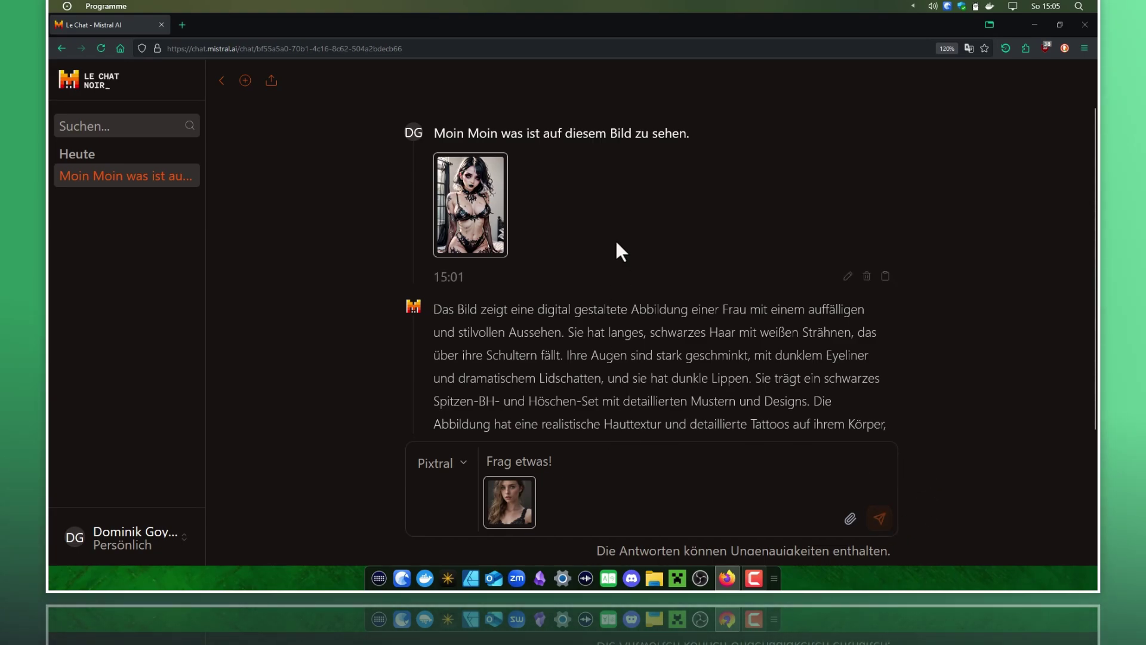
mouse_move(573, 179)
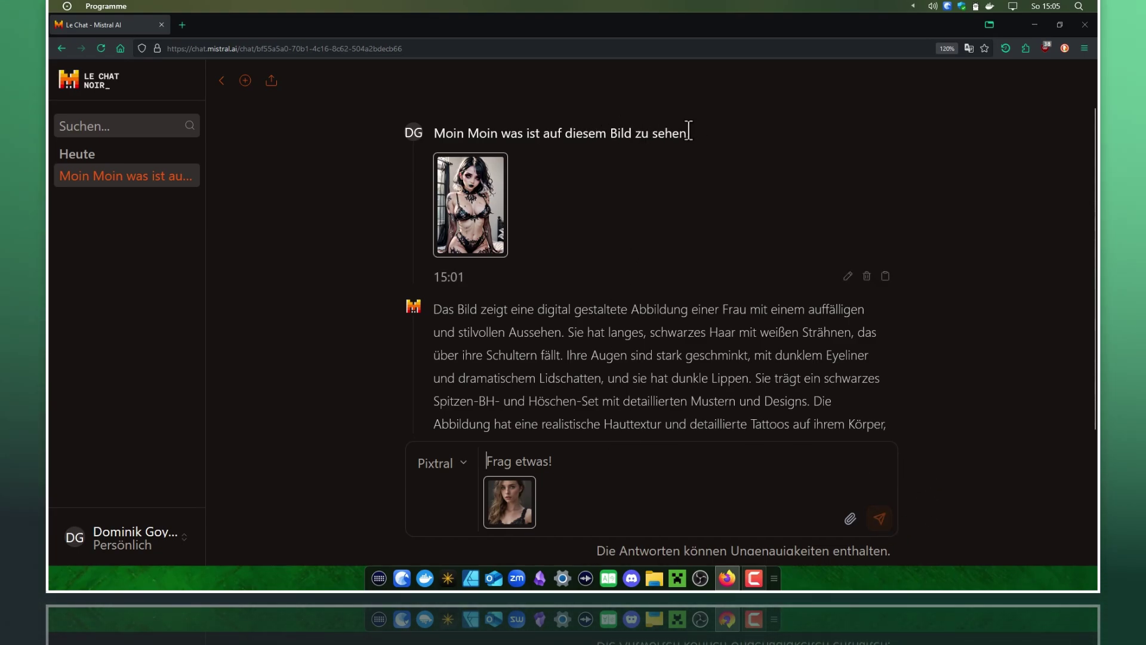
left_click_drag(688, 134, 503, 134)
key("ctrl+c")
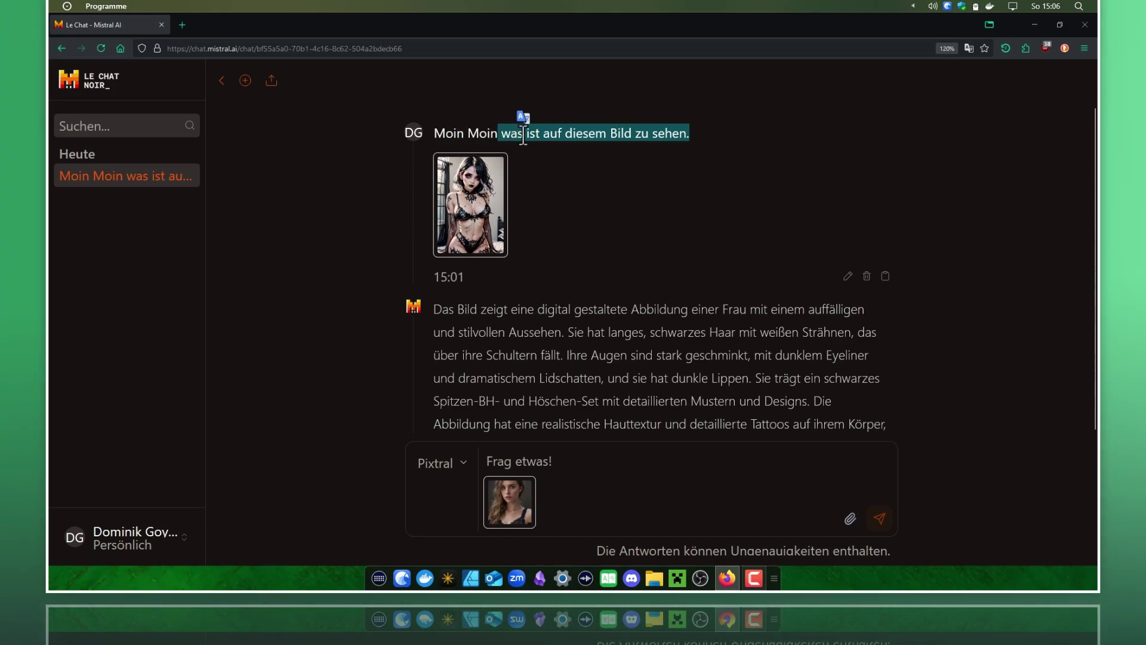
left_click(523, 135)
key("ctrl+v")
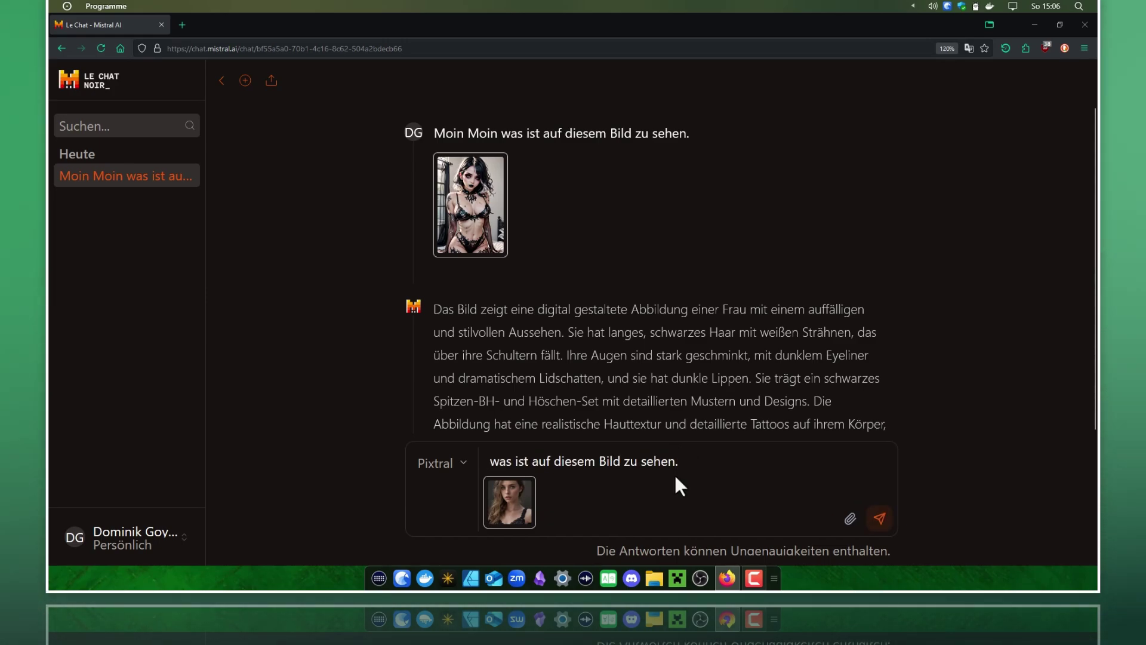
scroll(724, 325, "down", 3)
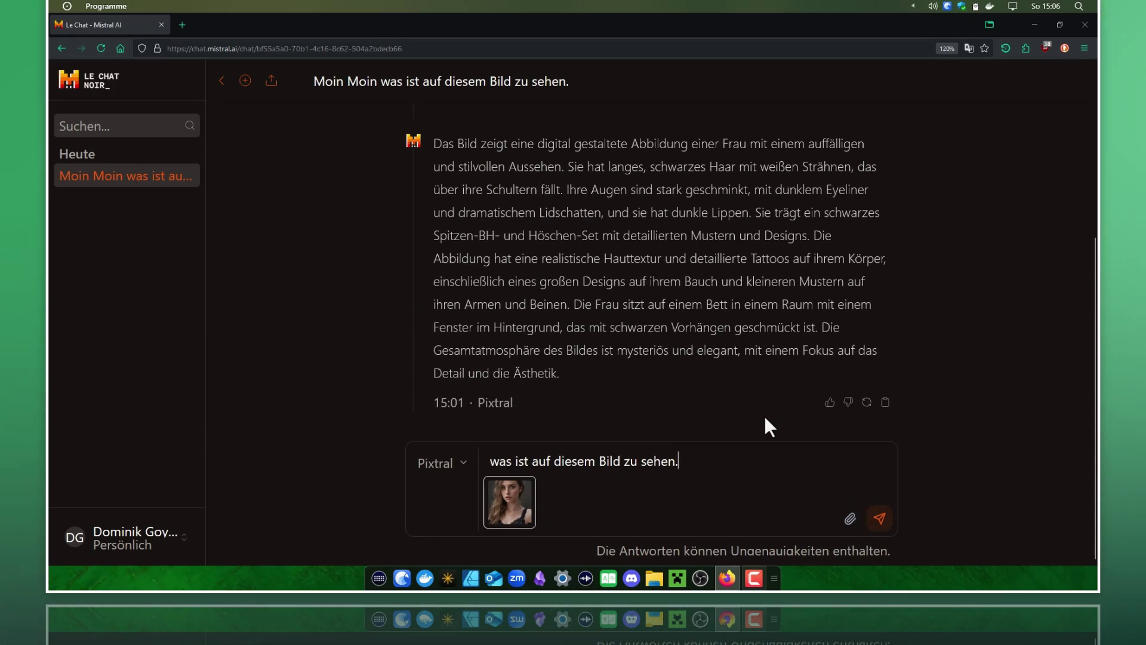
left_click(852, 521)
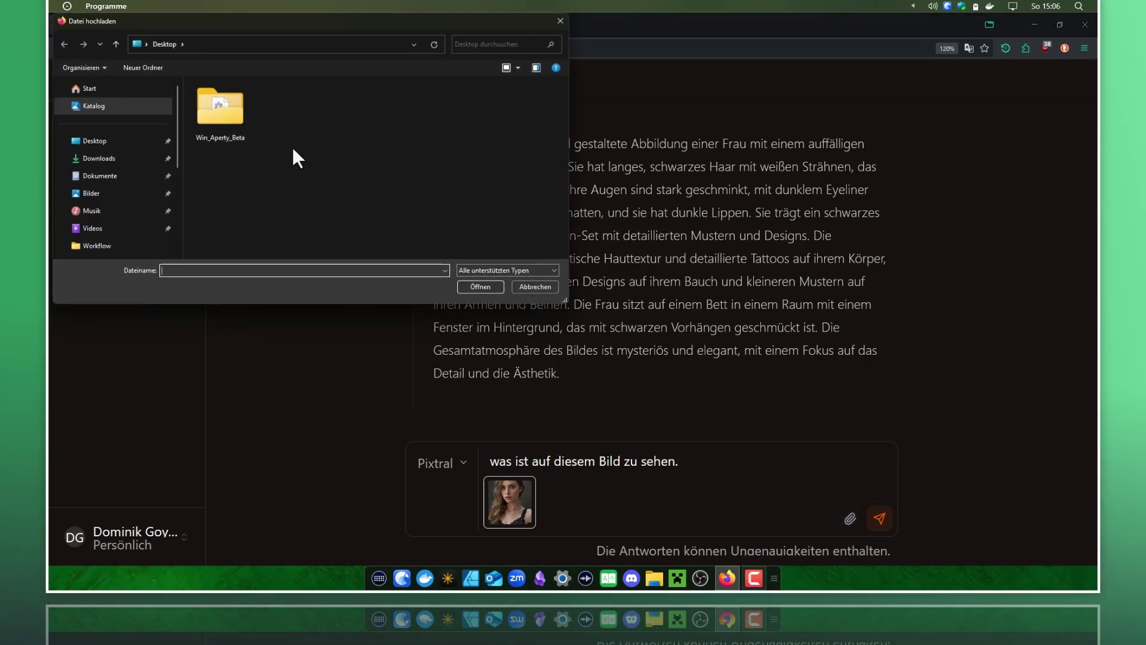
left_click(535, 287)
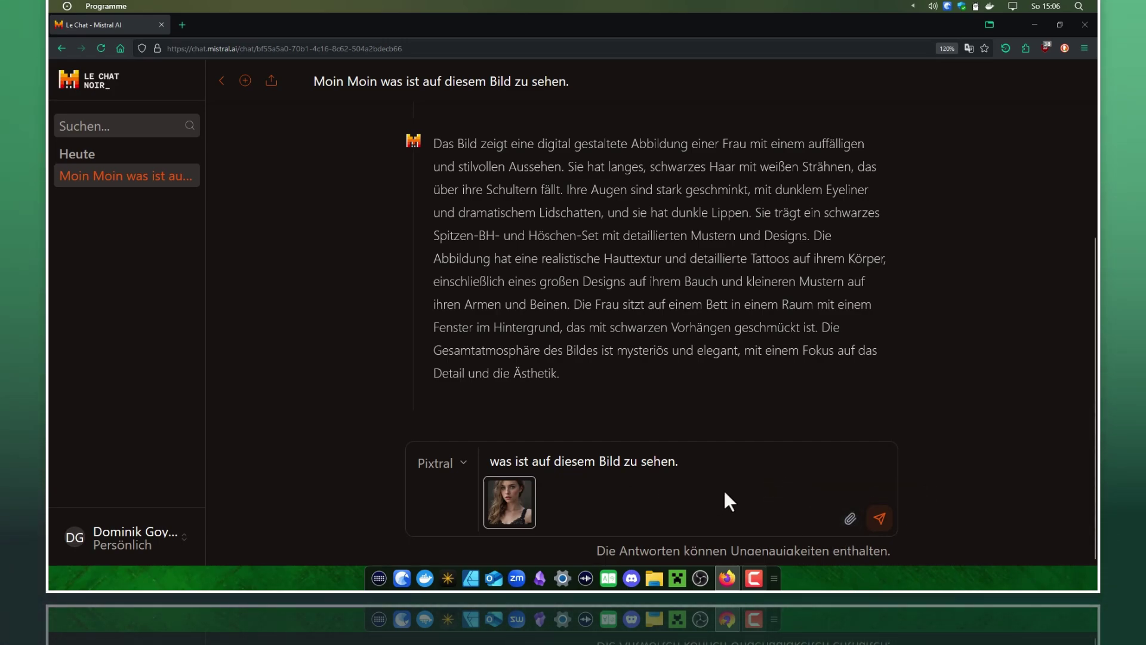
left_click(880, 518)
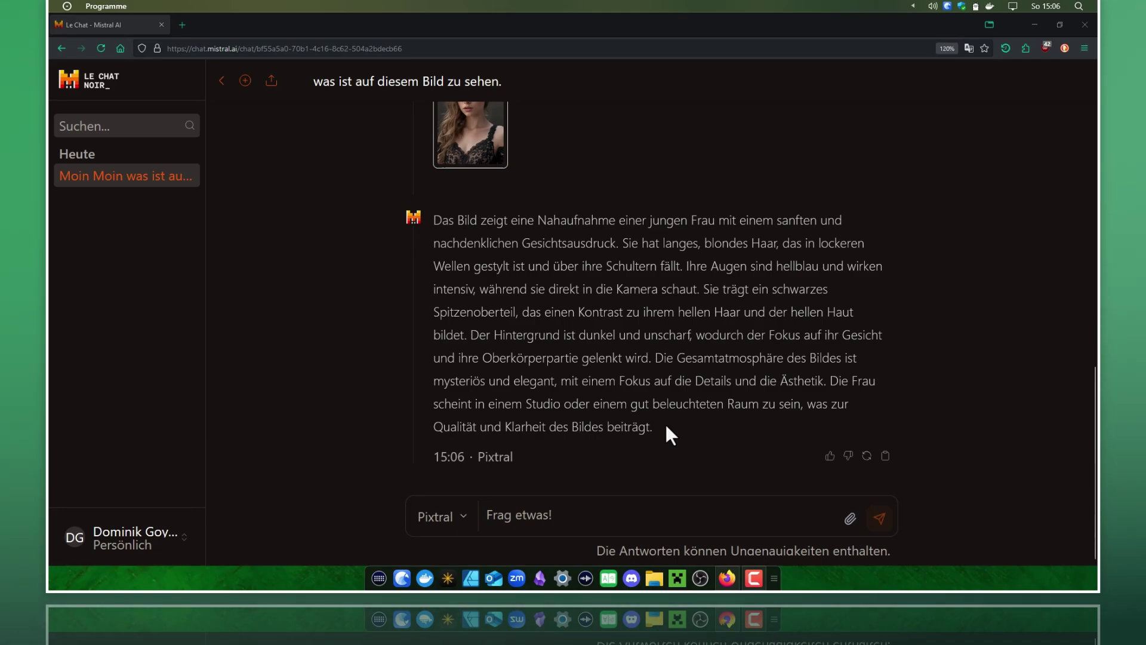
Scroll up to check the sent prompt with the attached portrait.
scroll(514, 233, "up", 2)
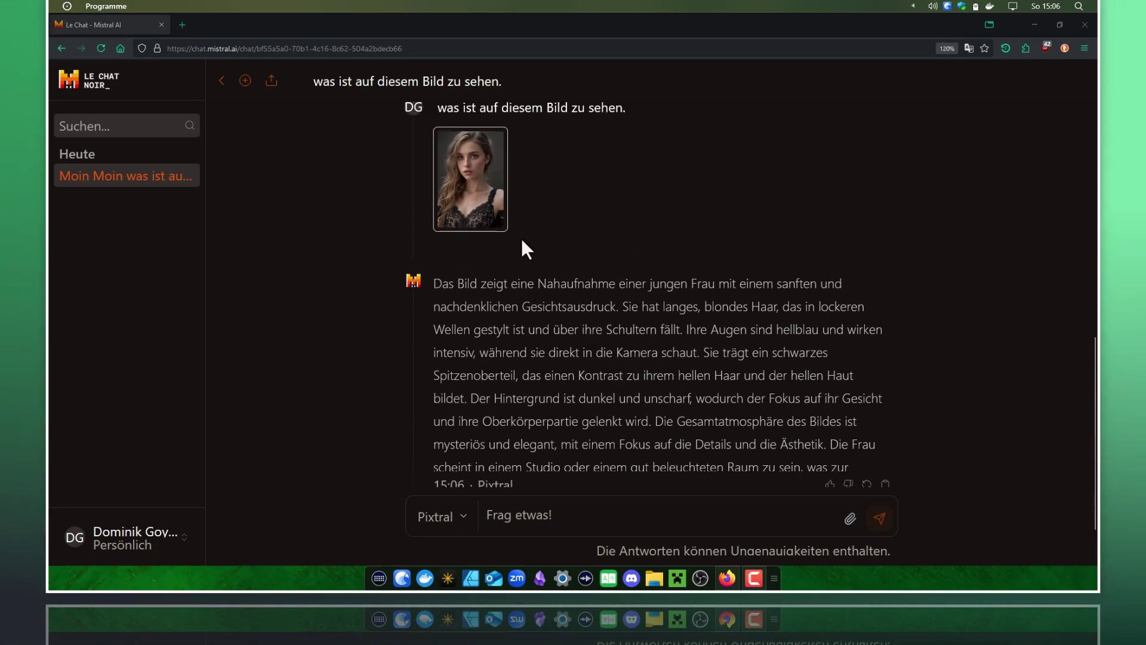
left_click(490, 231)
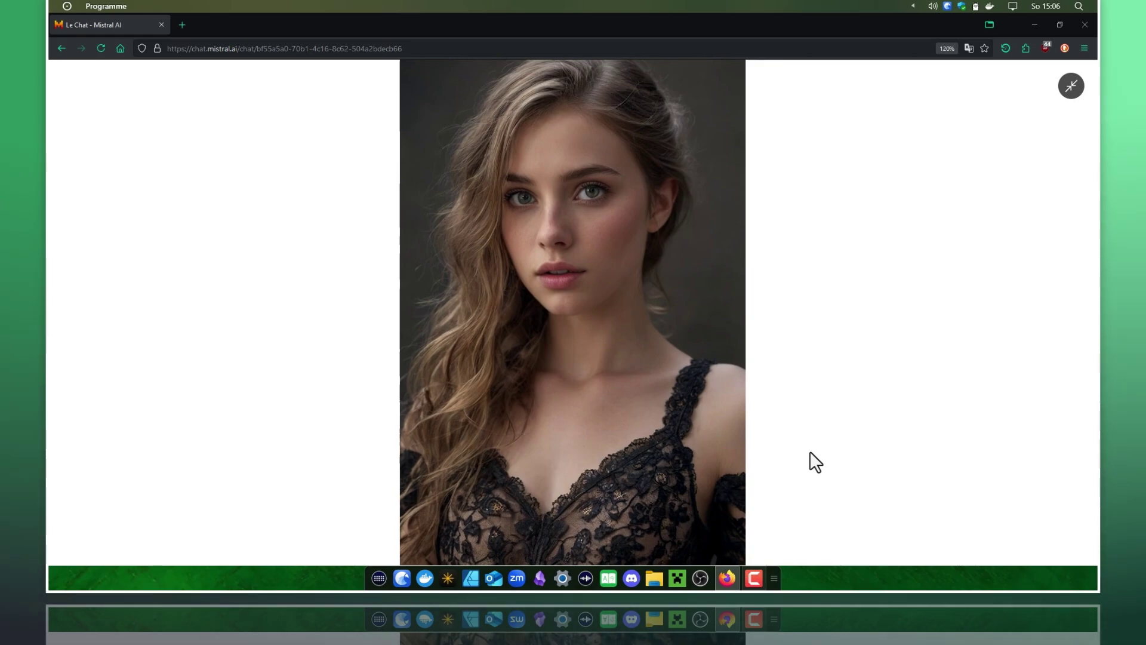
left_click(673, 342)
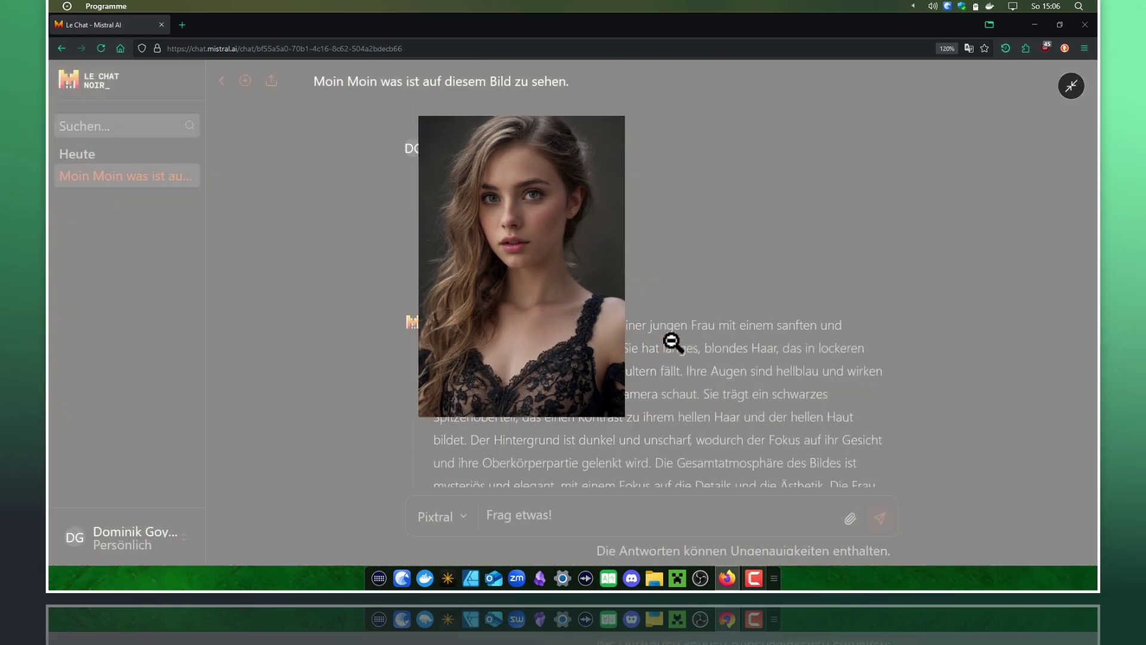
scroll(654, 307, "down", 2)
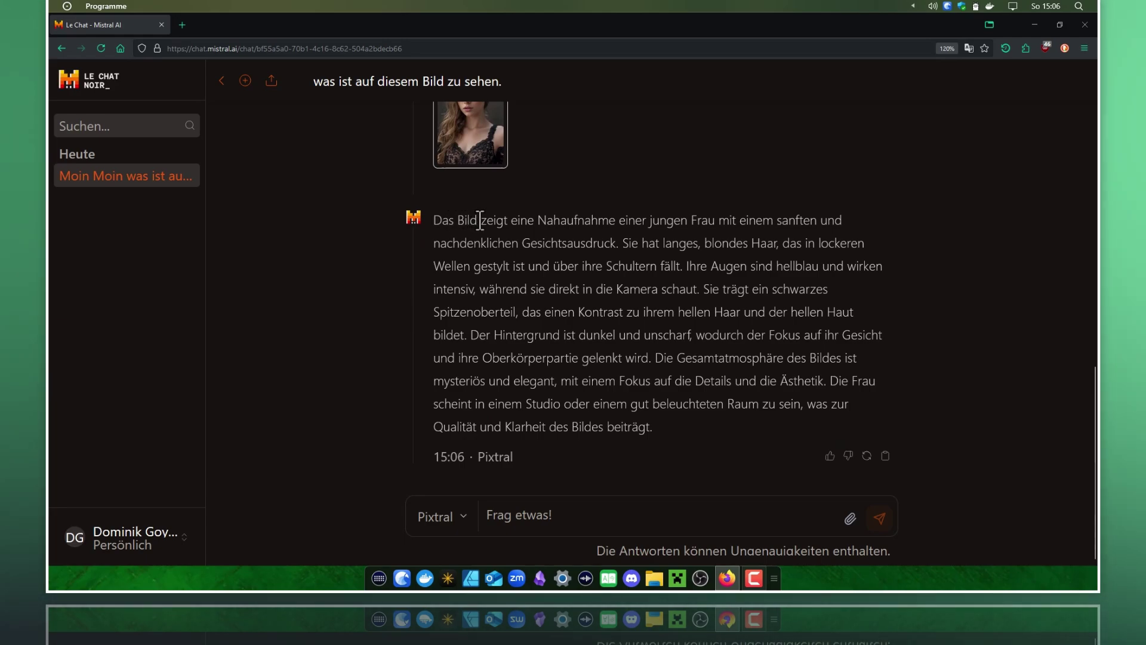
mouse_move(480, 220)
left_mouse_down()
mouse_move(837, 223)
mouse_move(661, 243)
left_mouse_up()
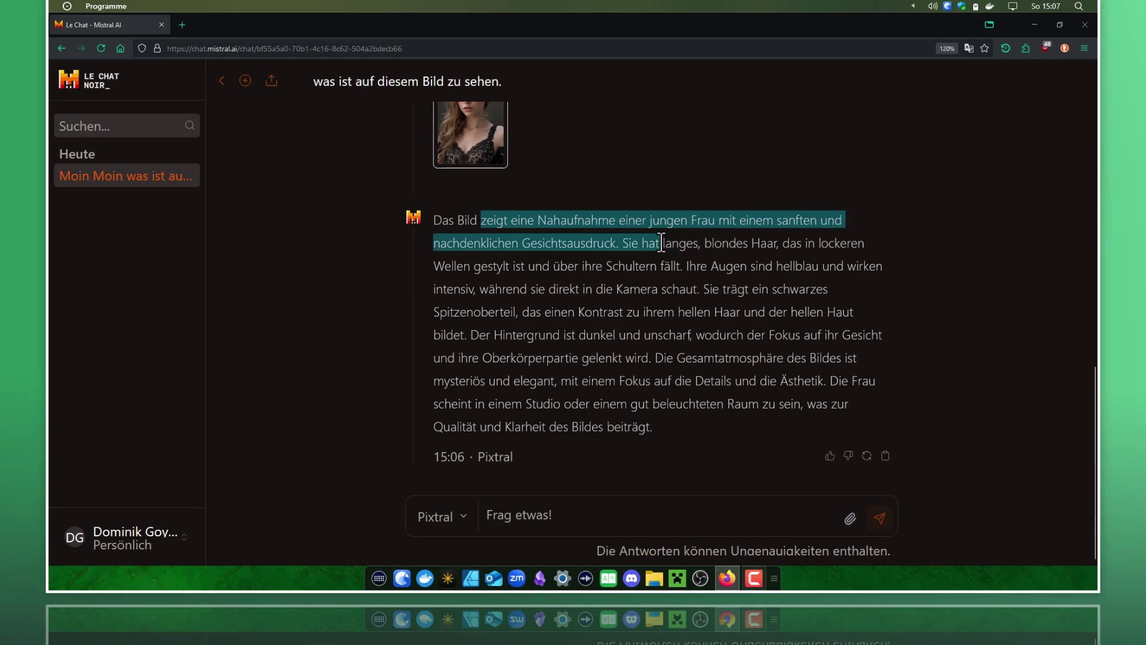
left_click(564, 243)
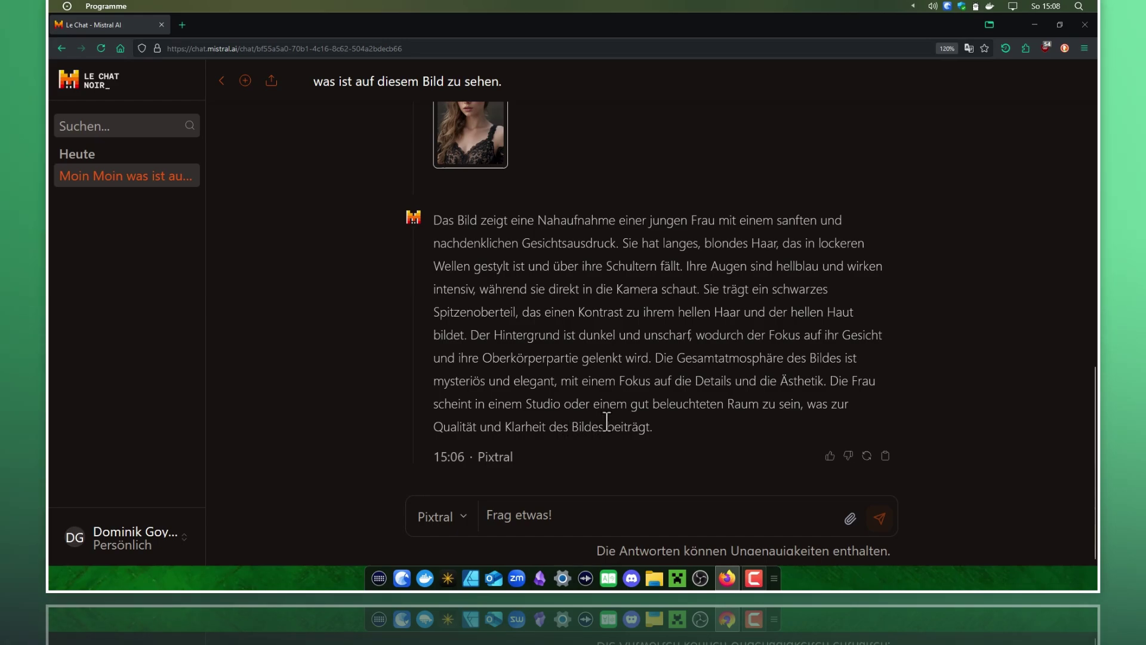
scroll(687, 414, "up", 2)
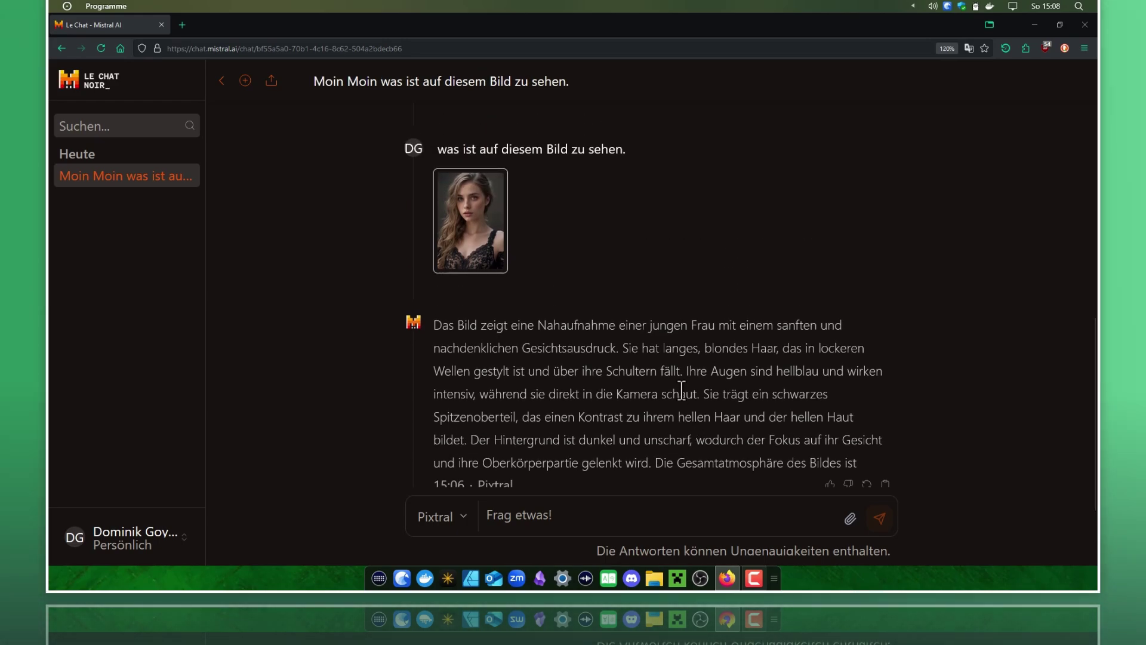
mouse_move(537, 224)
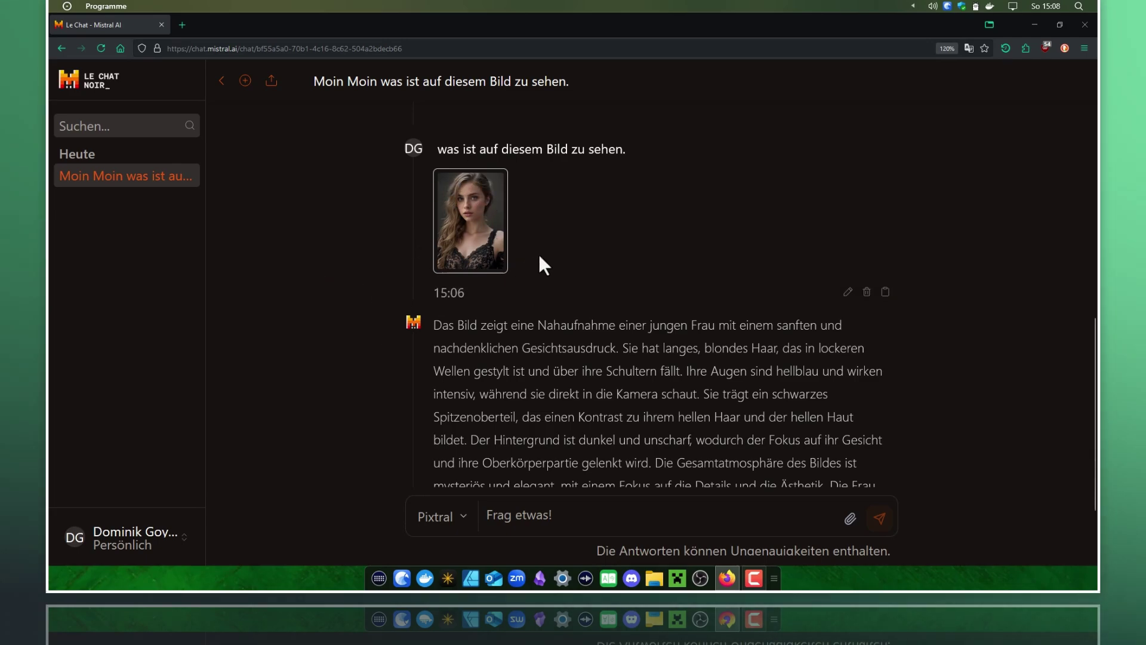
left_click(477, 239)
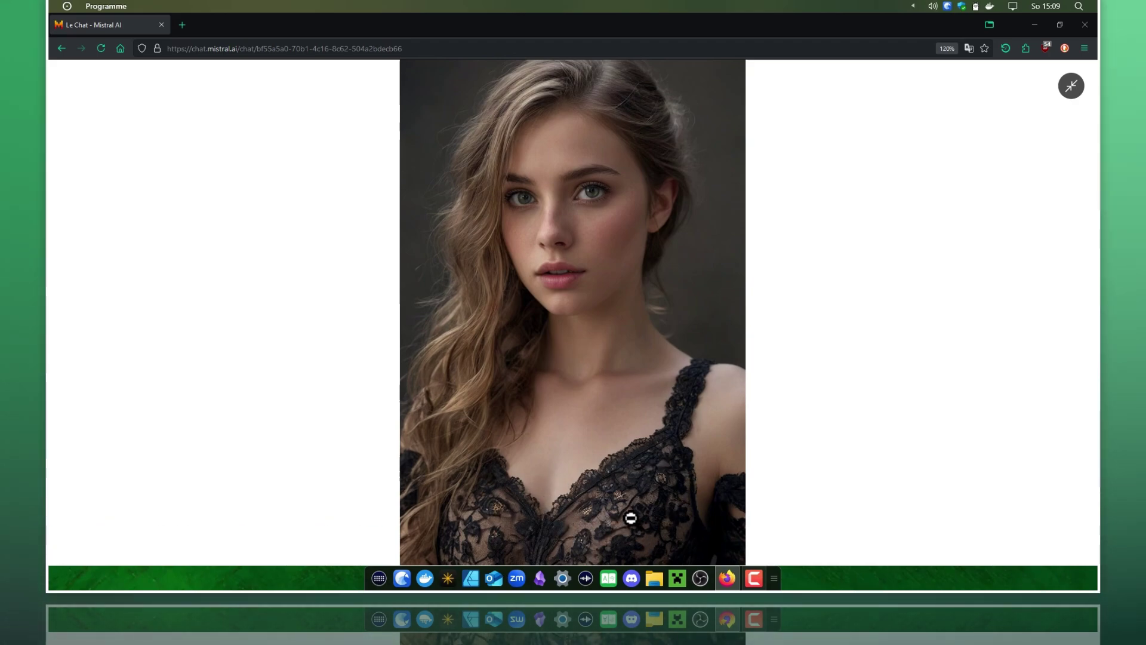
left_click(685, 253)
scroll(685, 252, "down", 1)
scroll(685, 252, "down", 2)
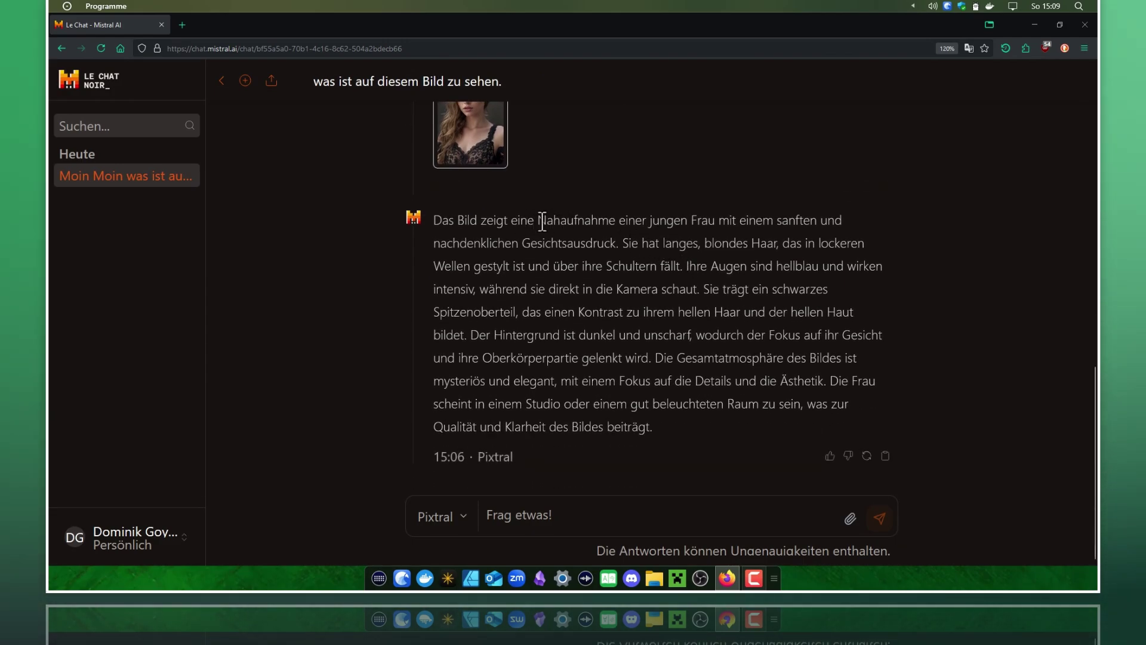
Briefly select reply text, then open the blonde woman's portrait thumbnail at full size.
left_click_drag(541, 219, 711, 220)
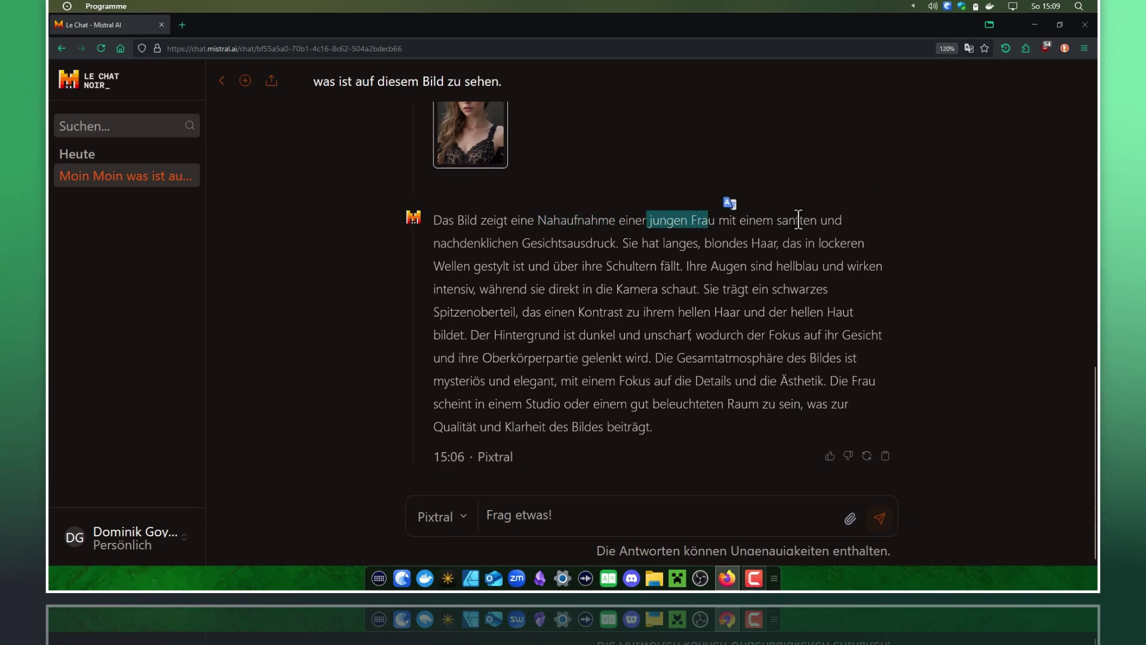
left_click(535, 245)
scroll(609, 242, "up", 2)
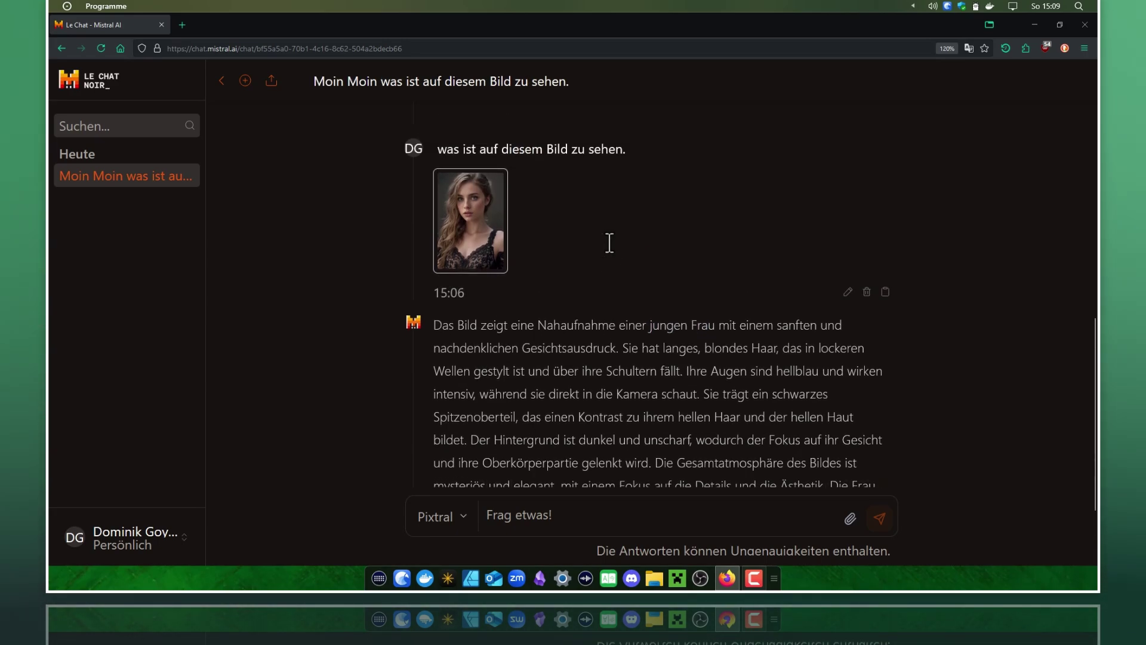
scroll(612, 231, "down", 2)
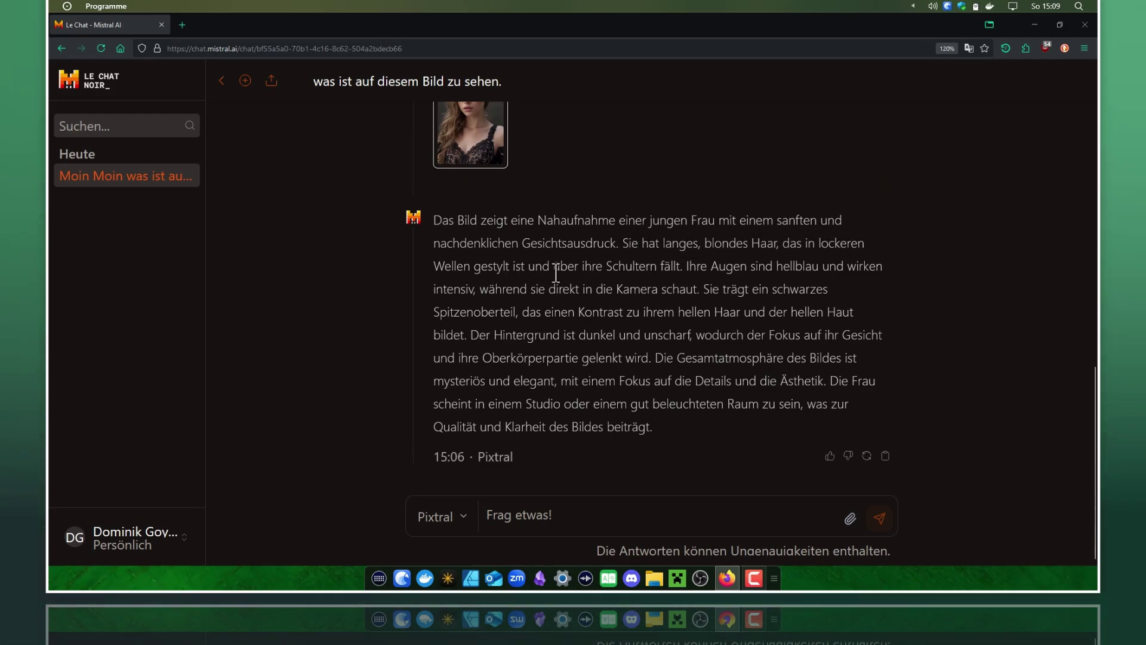
scroll(554, 272, "up", 2)
left_click(506, 242)
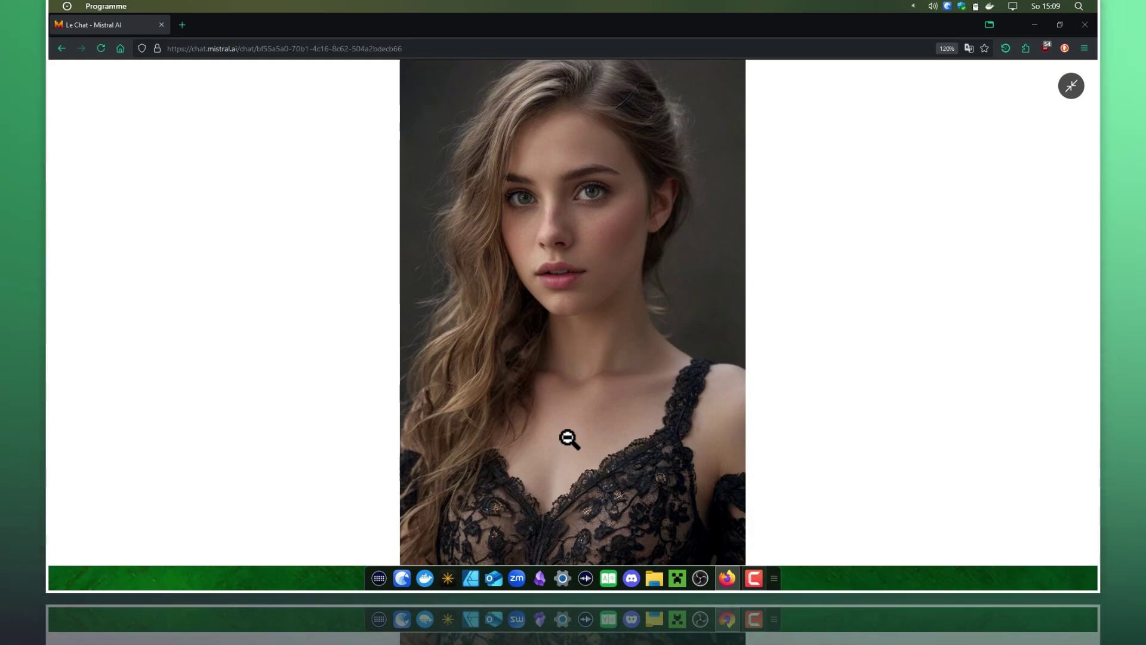
key("Escape")
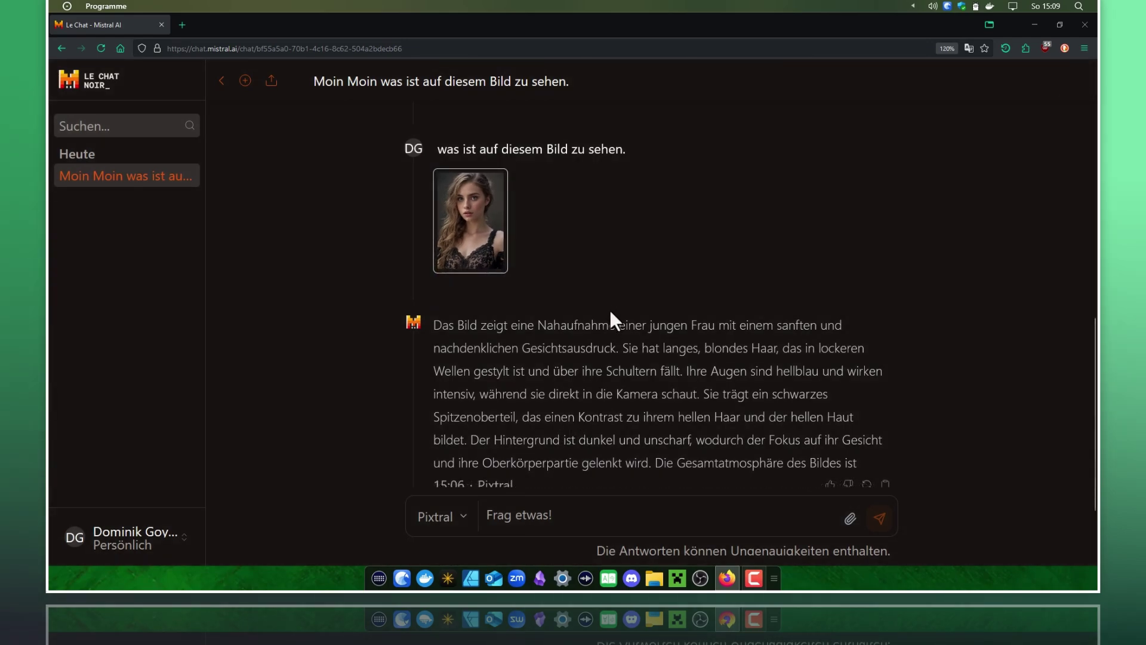
scroll(611, 306, "down", 2)
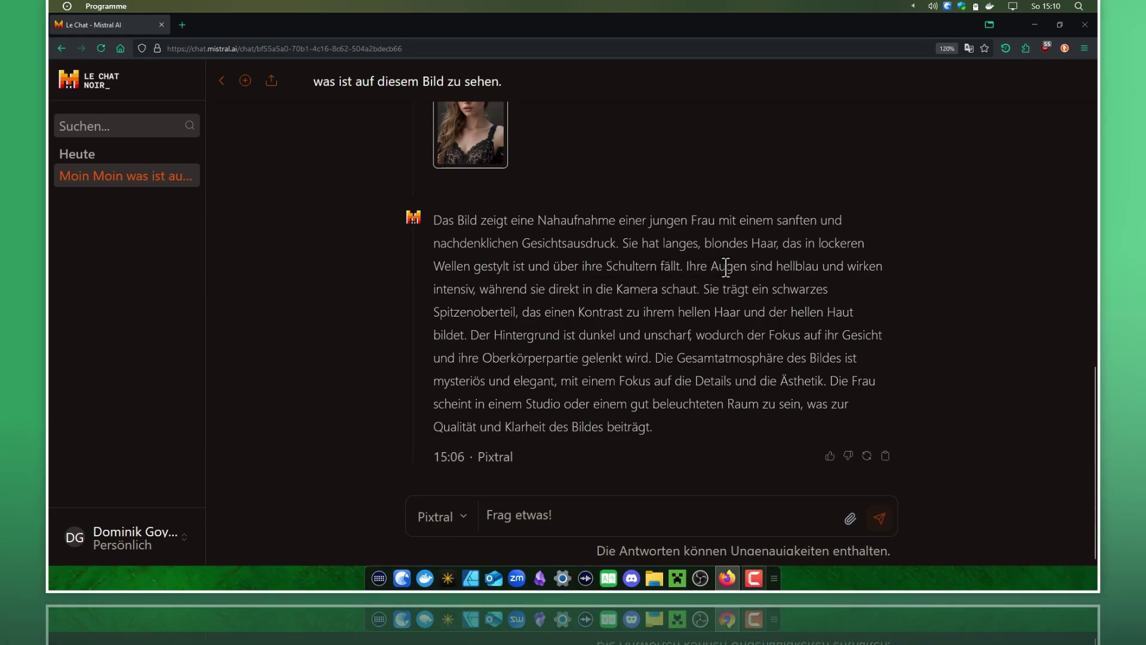
left_click(468, 135)
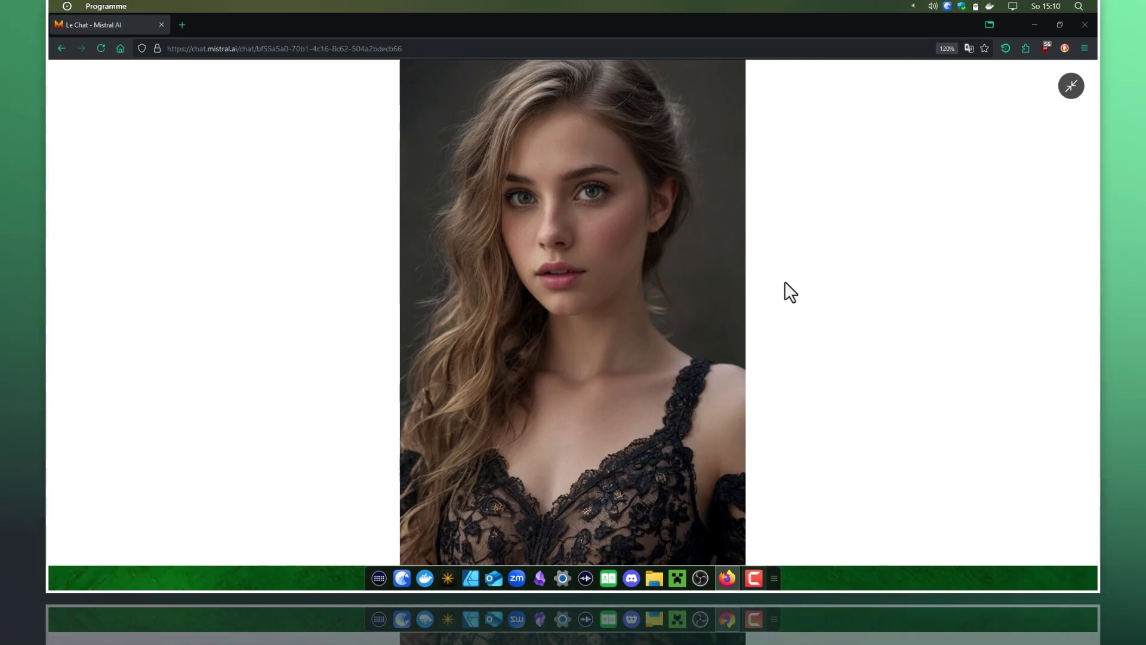
left_click(829, 279)
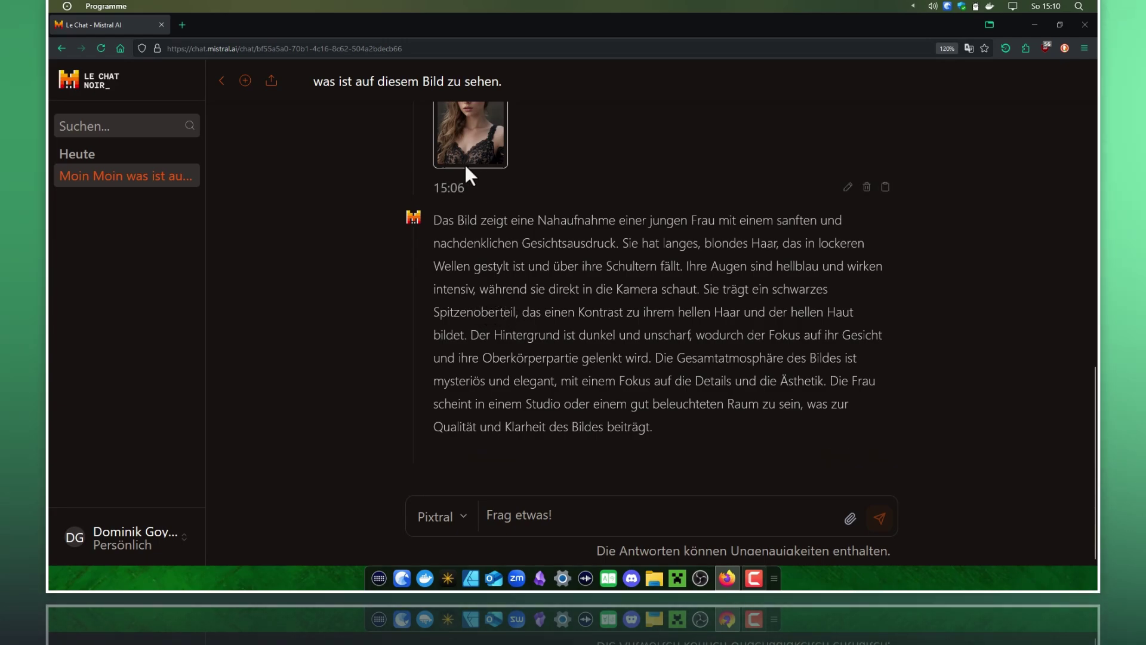
Open and close the blonde woman's portrait in the enlarged viewer twice.
left_click(485, 159)
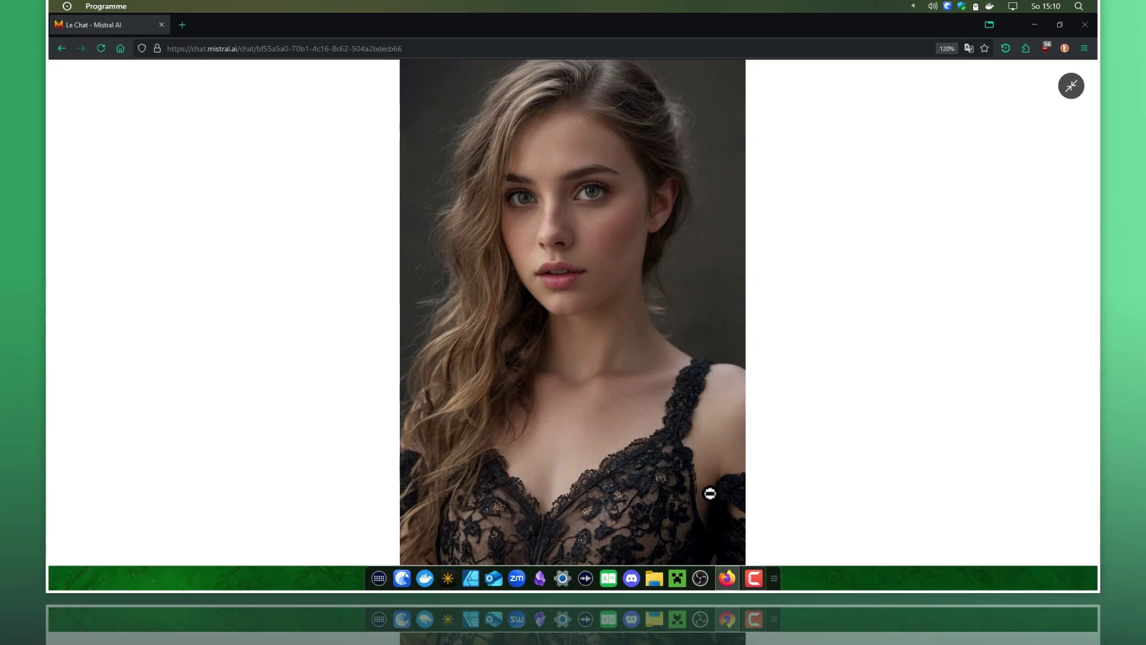
left_click(1078, 87)
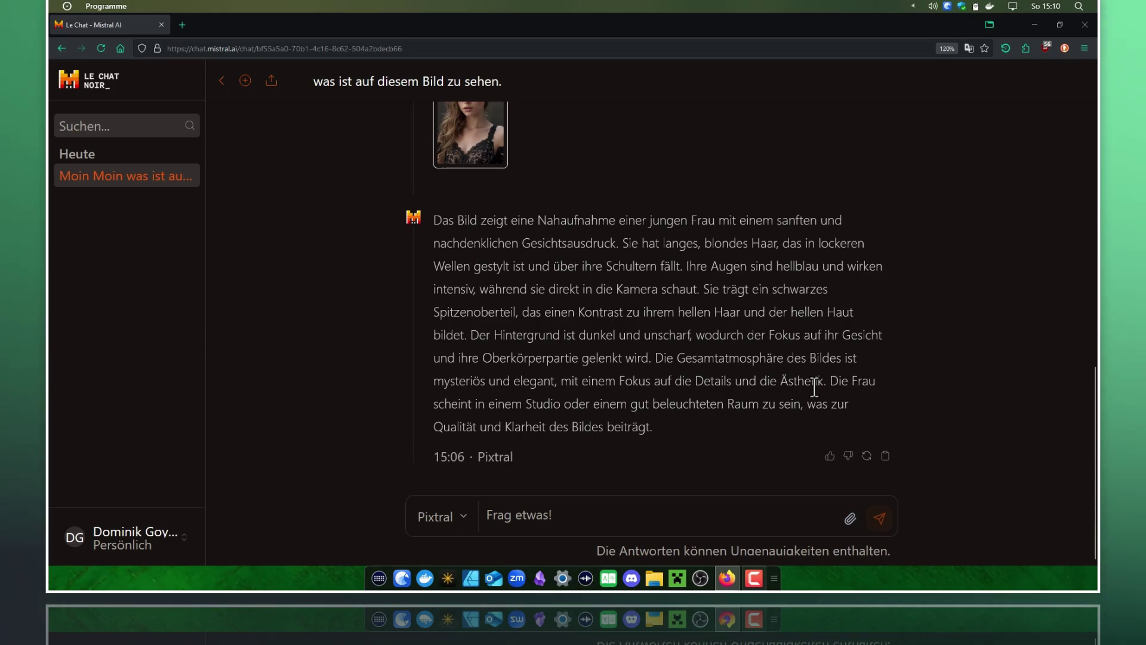
scroll(685, 404, "up", 2)
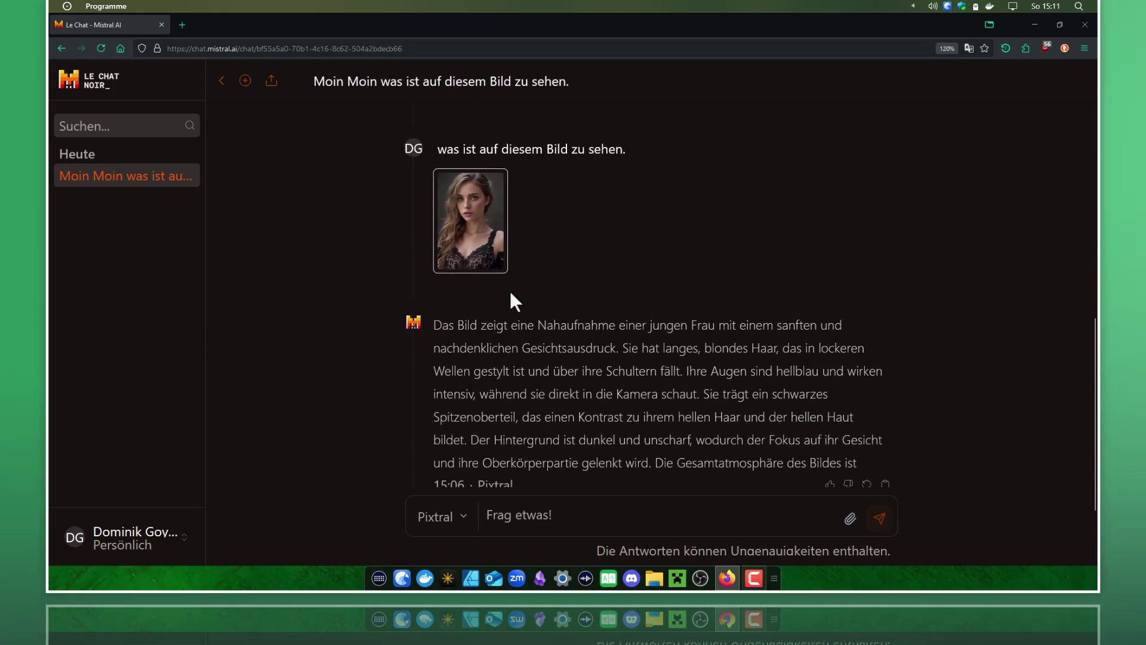
left_click(478, 253)
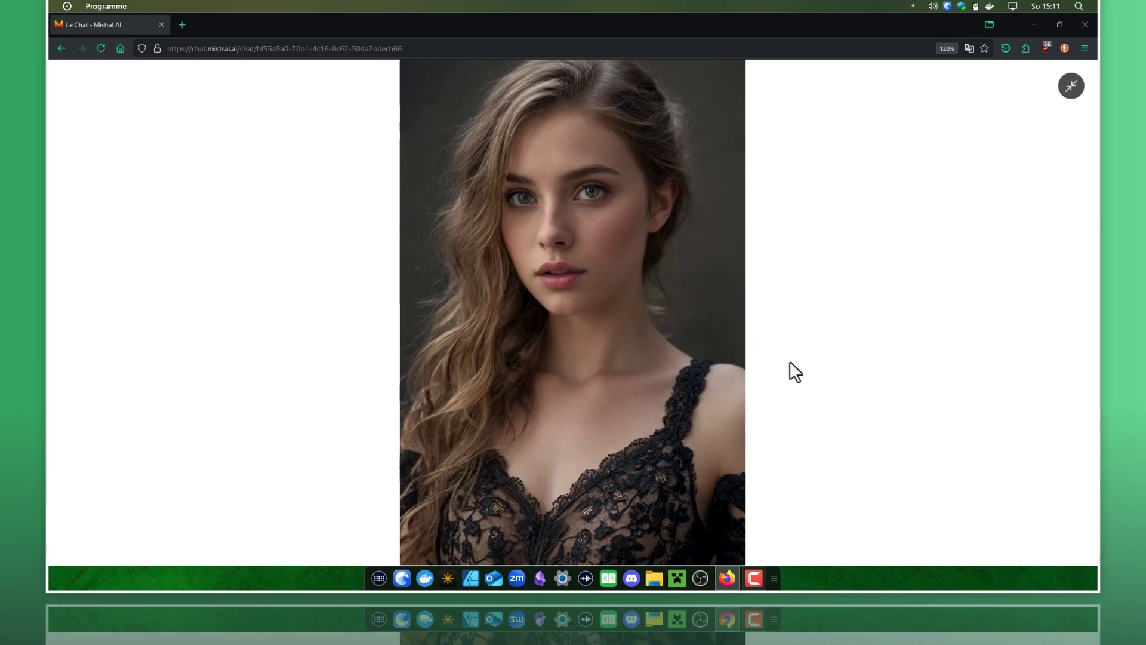
left_click(795, 371)
Scroll down to Pixtral's 15:06 German description of the blonde woman's portrait.
scroll(865, 355, "down", 2)
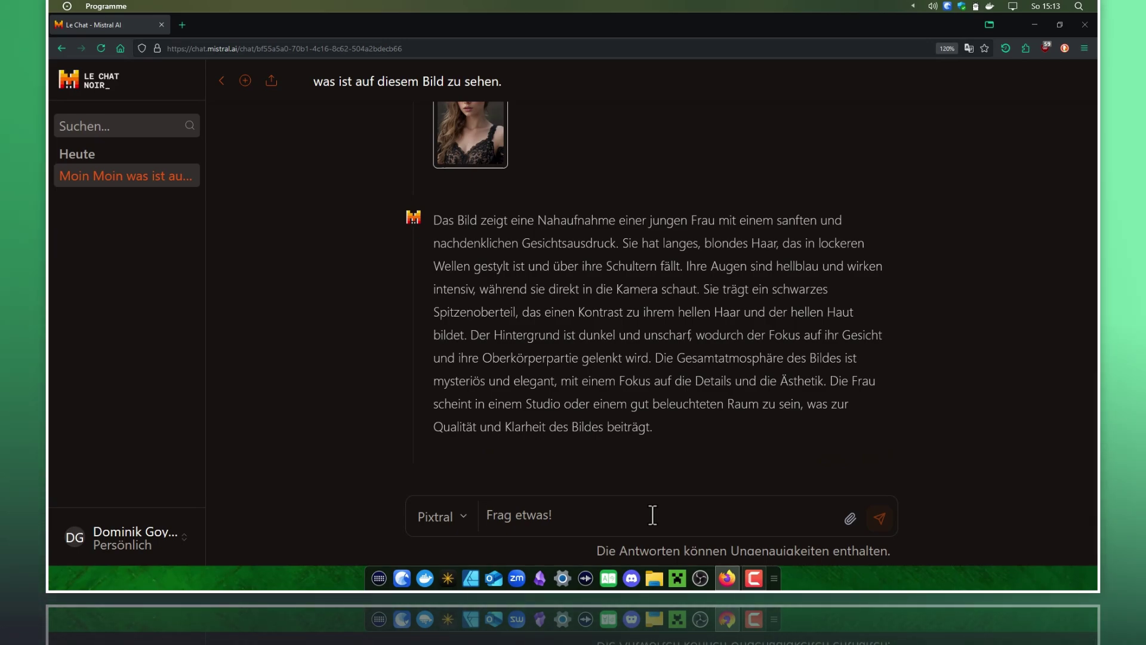
Send the follow-up 'das bild idt in eine Photo studio in Berlin gemacht worden.'.
type("das")
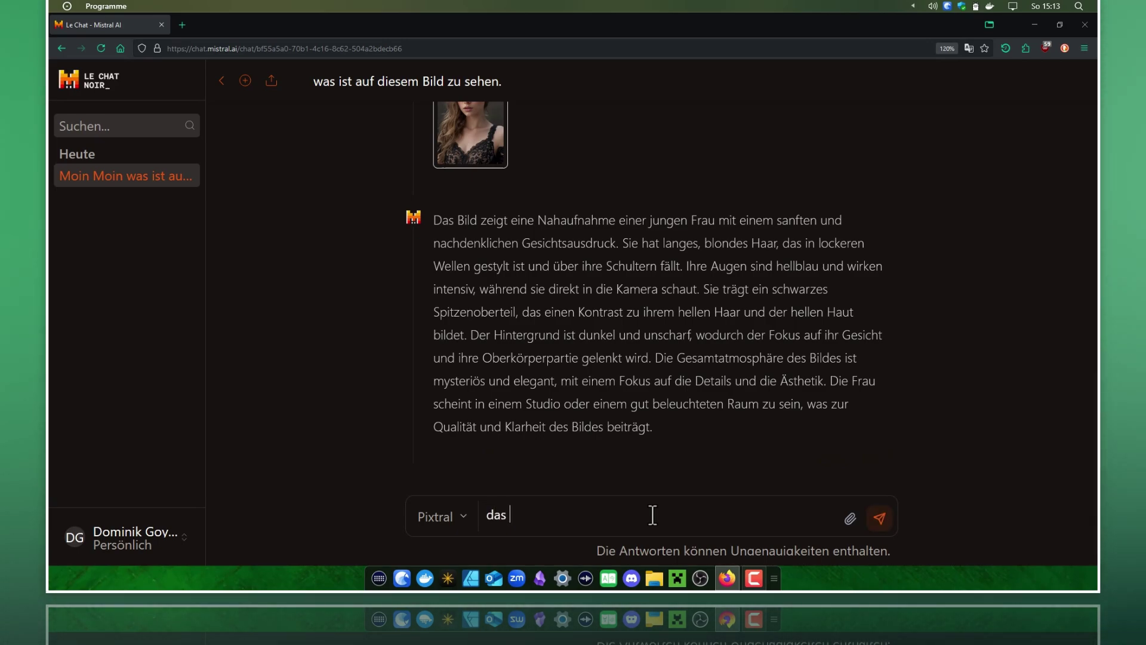
type(" bild idt")
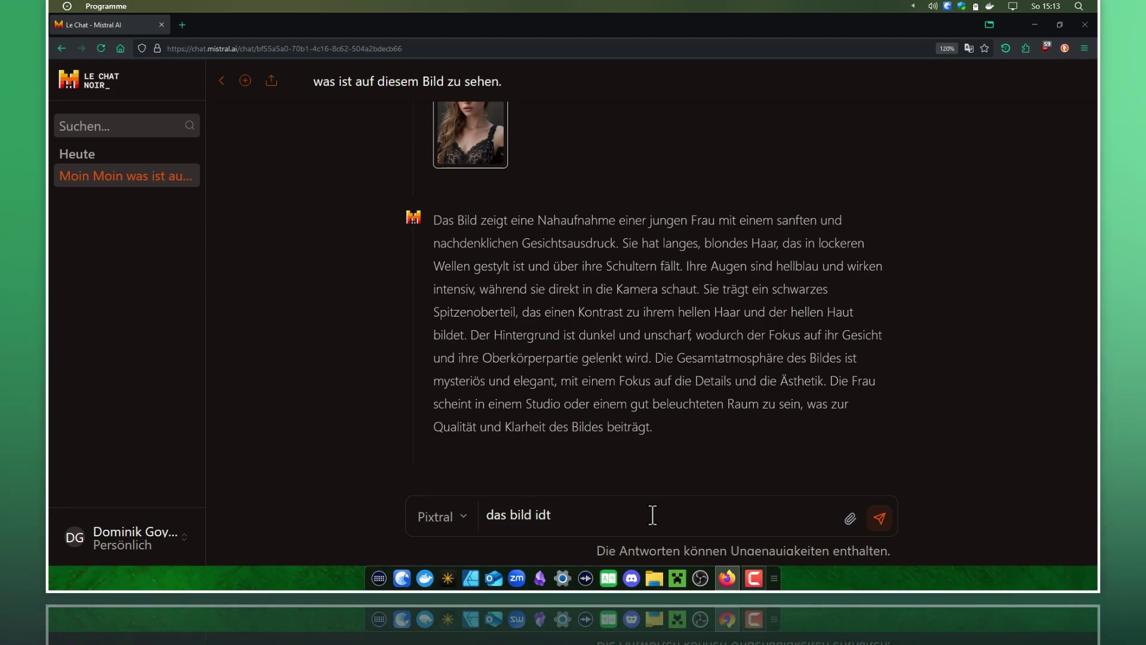
type(" i")
type("n eine")
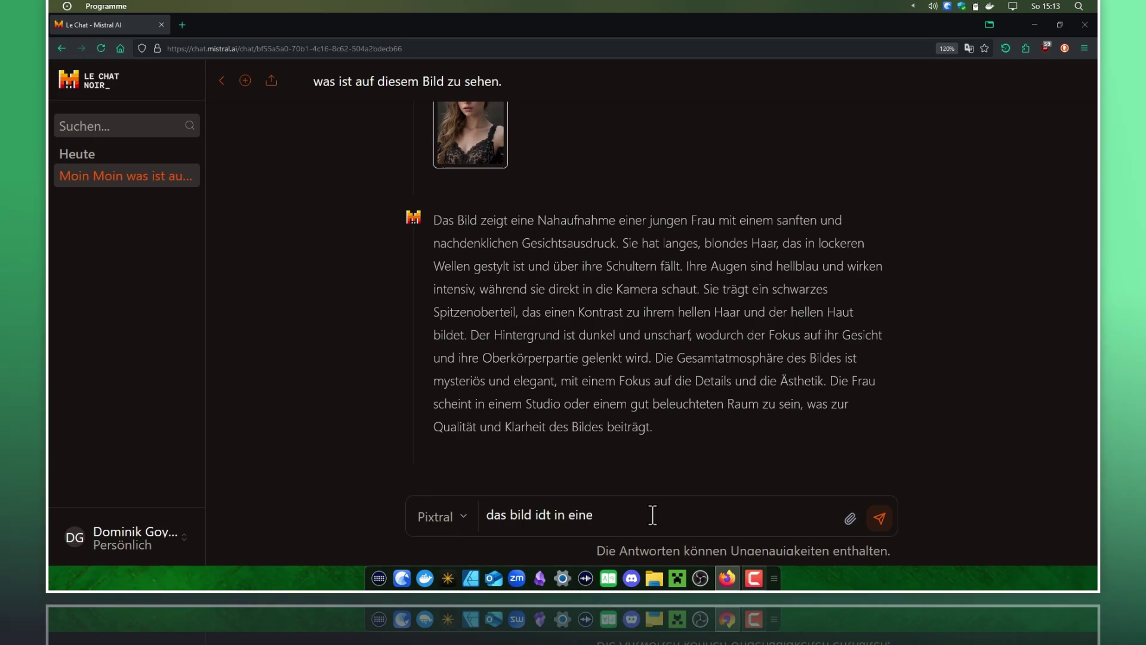
type(" Photo ")
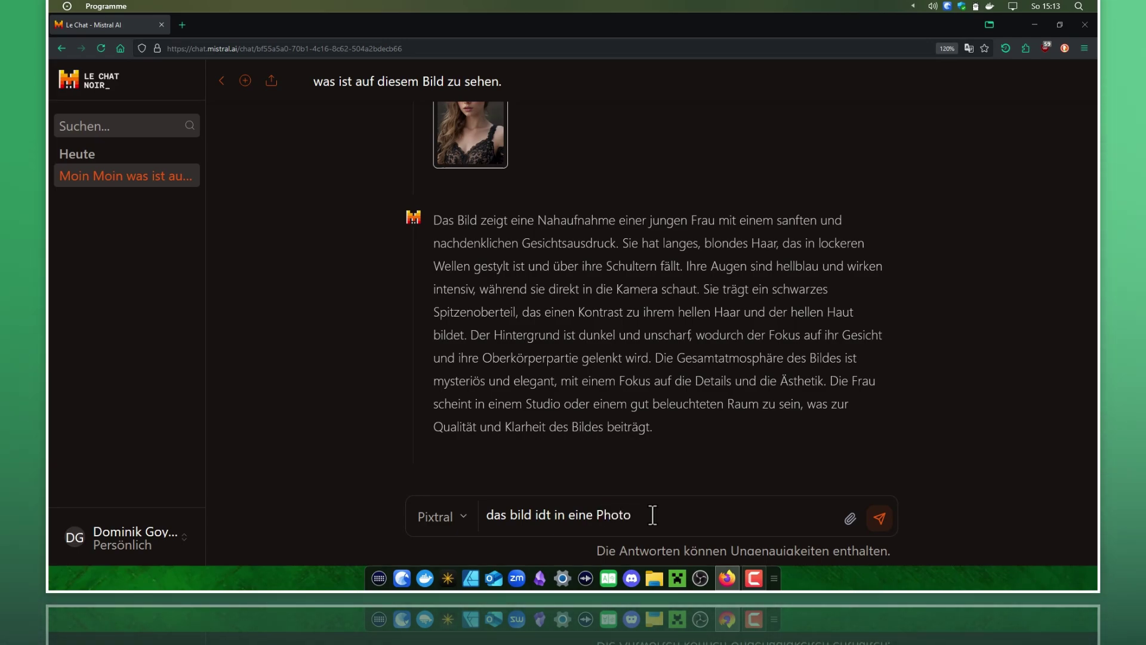
type("stud")
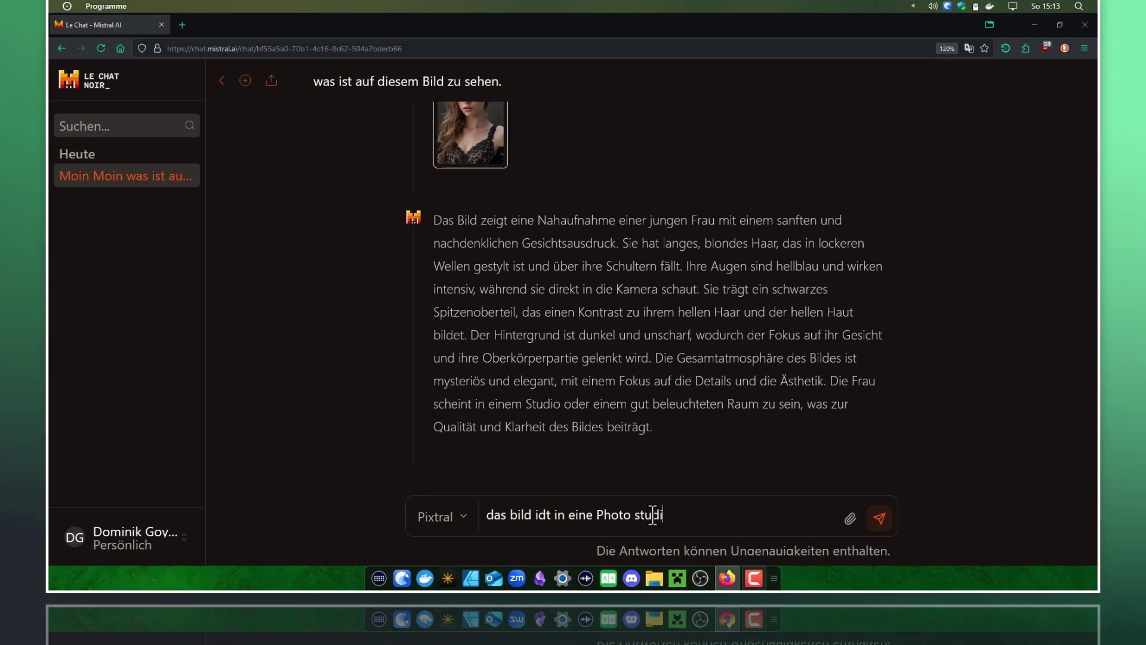
type("i")
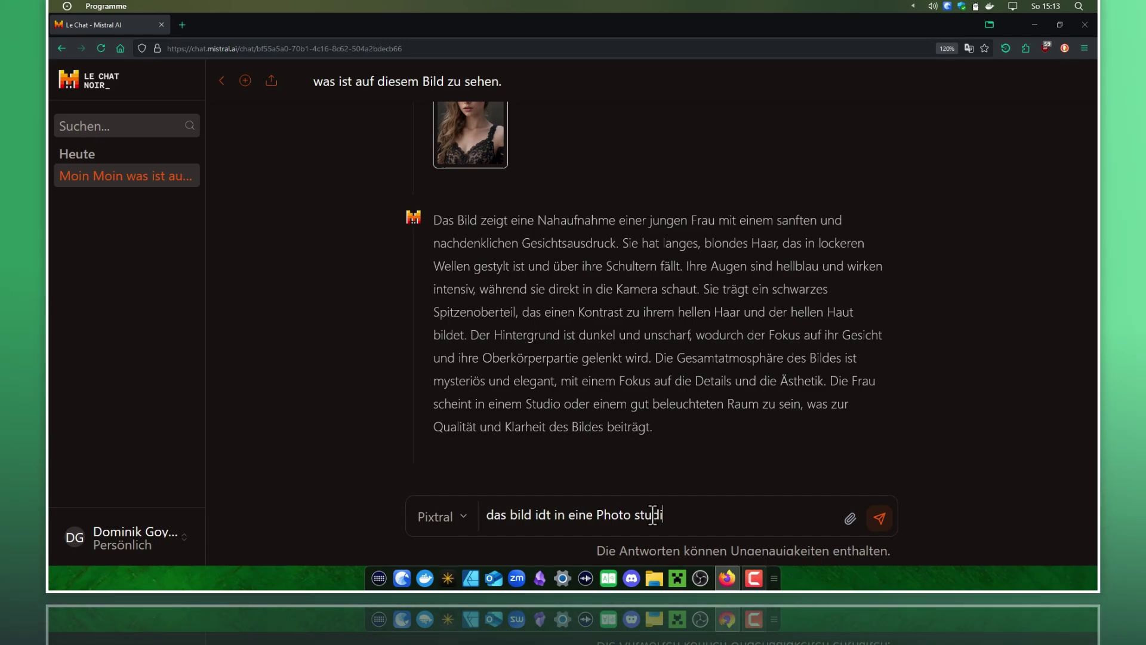
type("o")
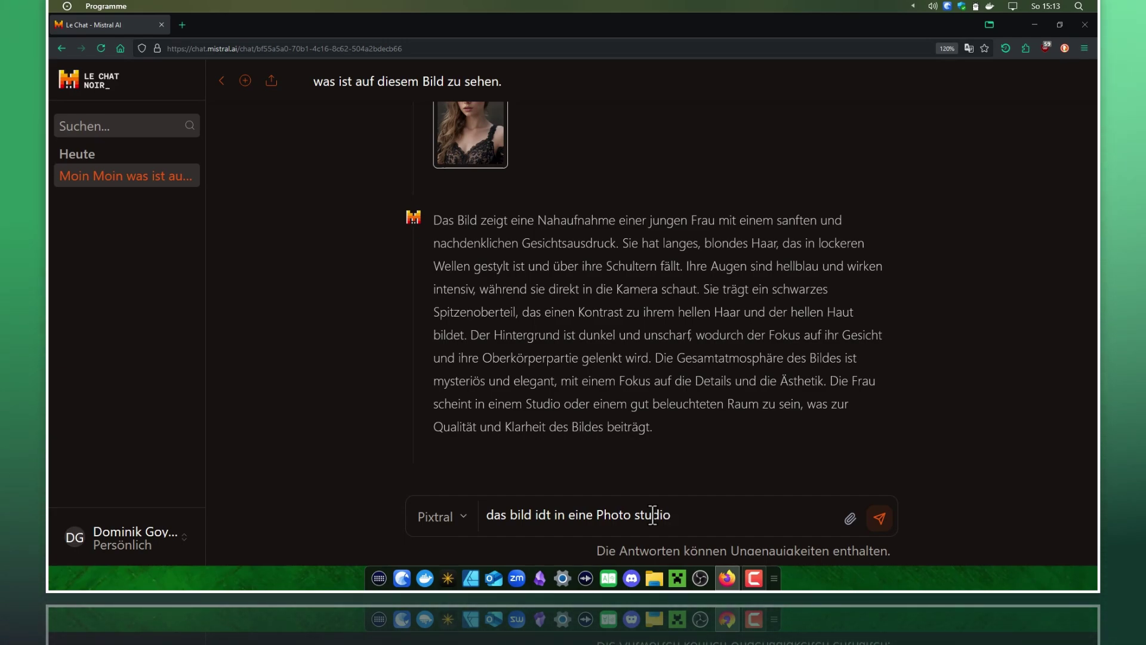
type(" in Ber")
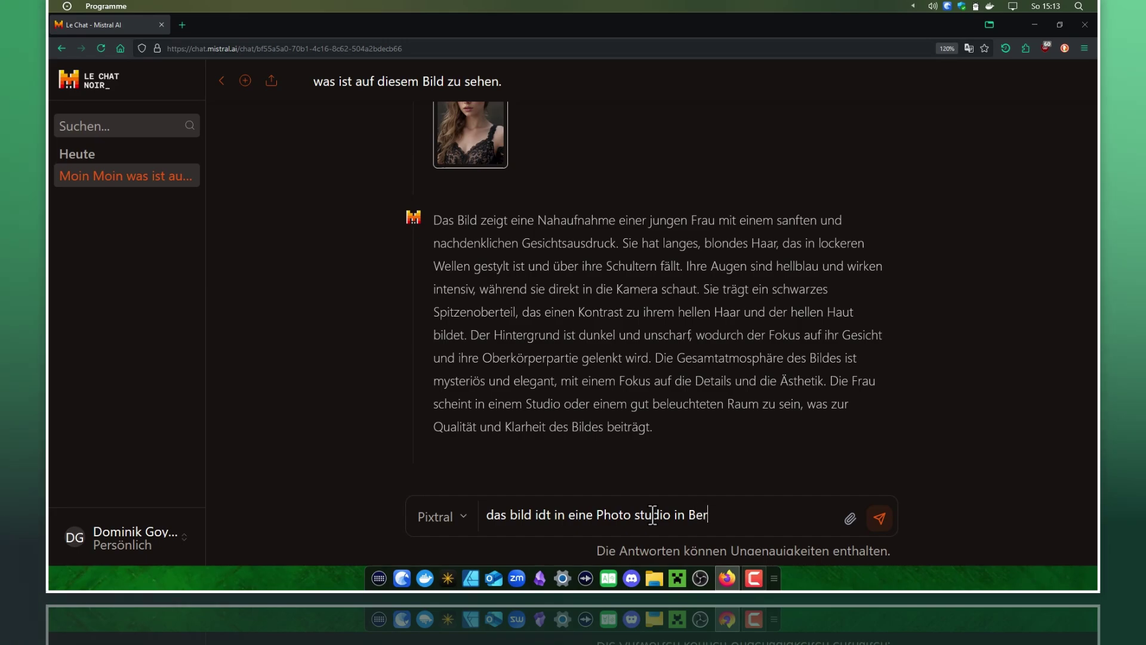
type("lin gema")
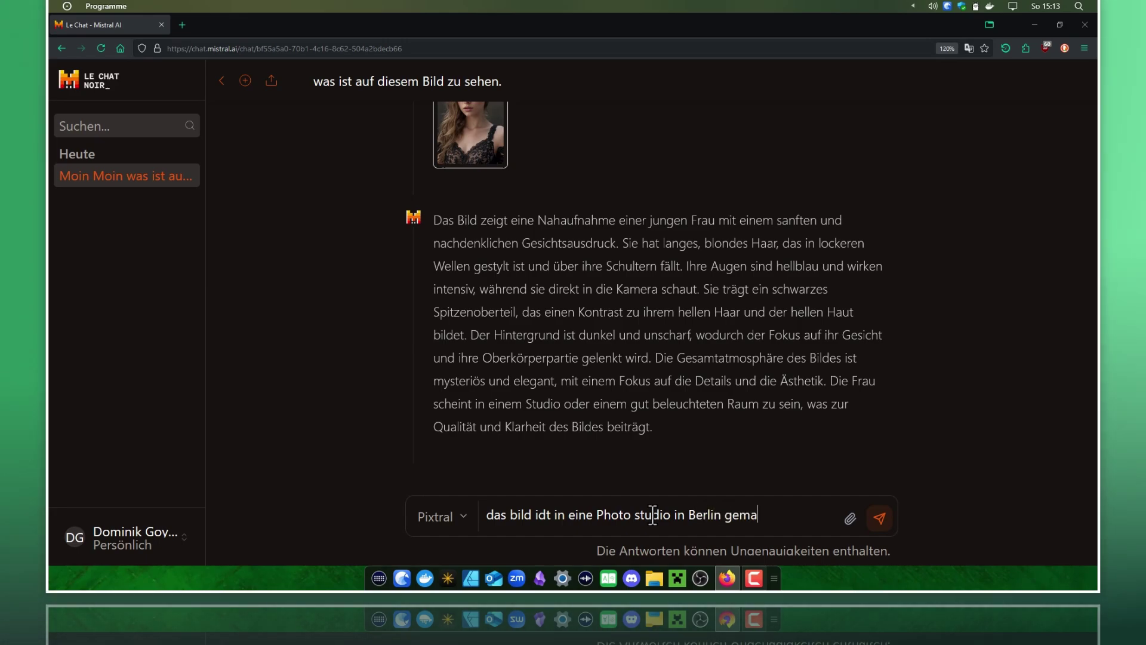
type("cht worden.")
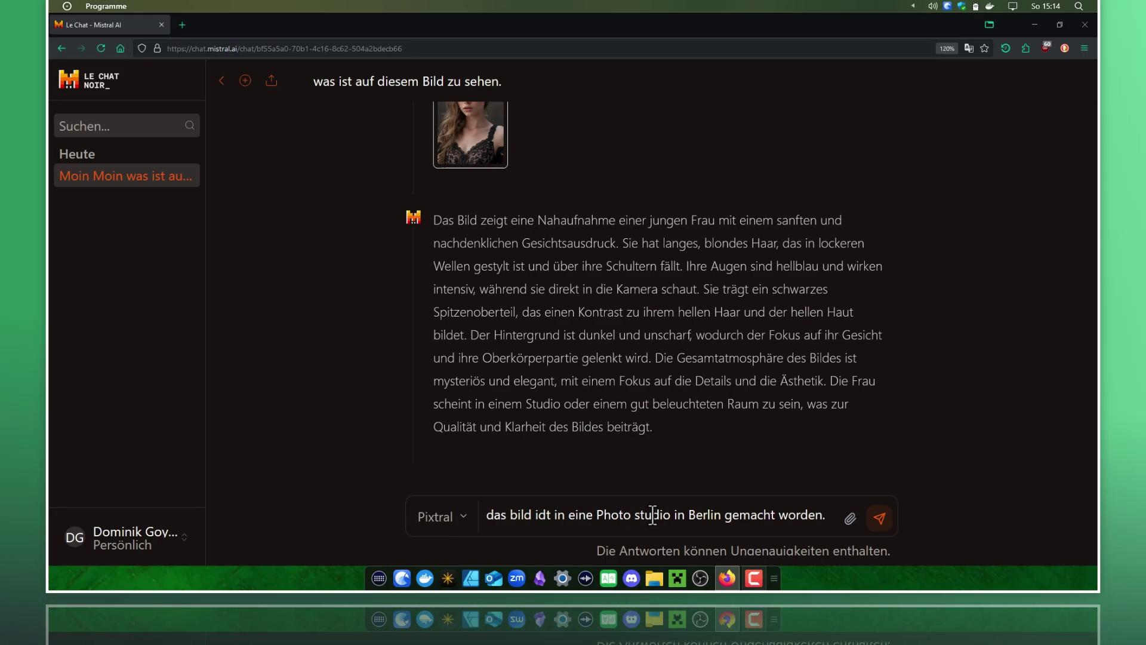
key("Return")
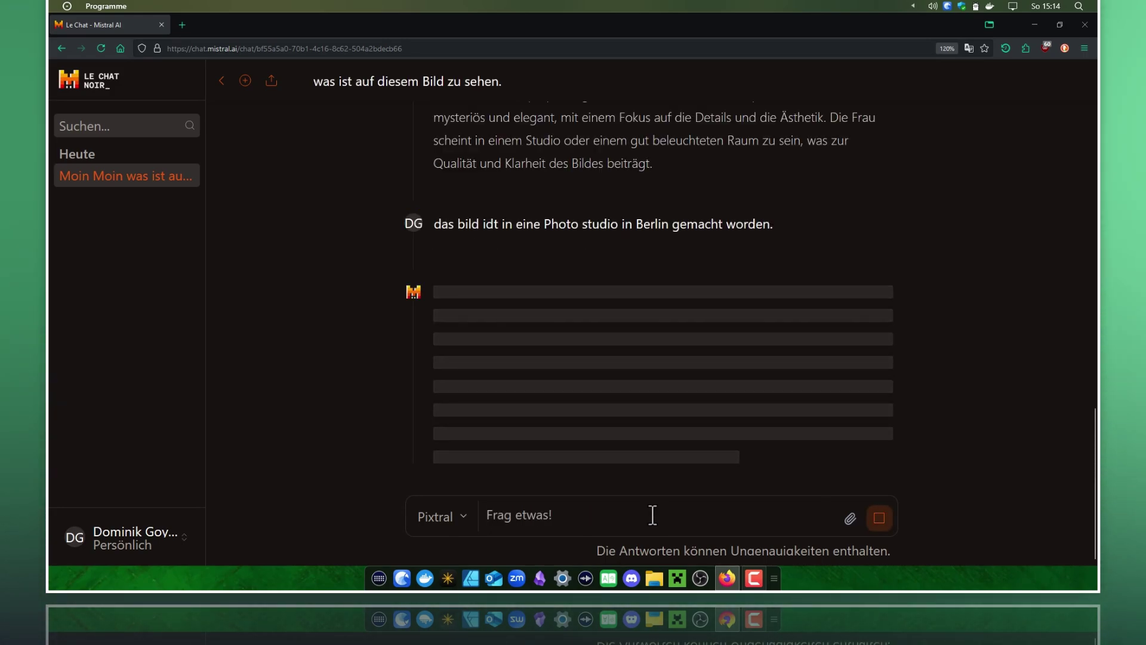
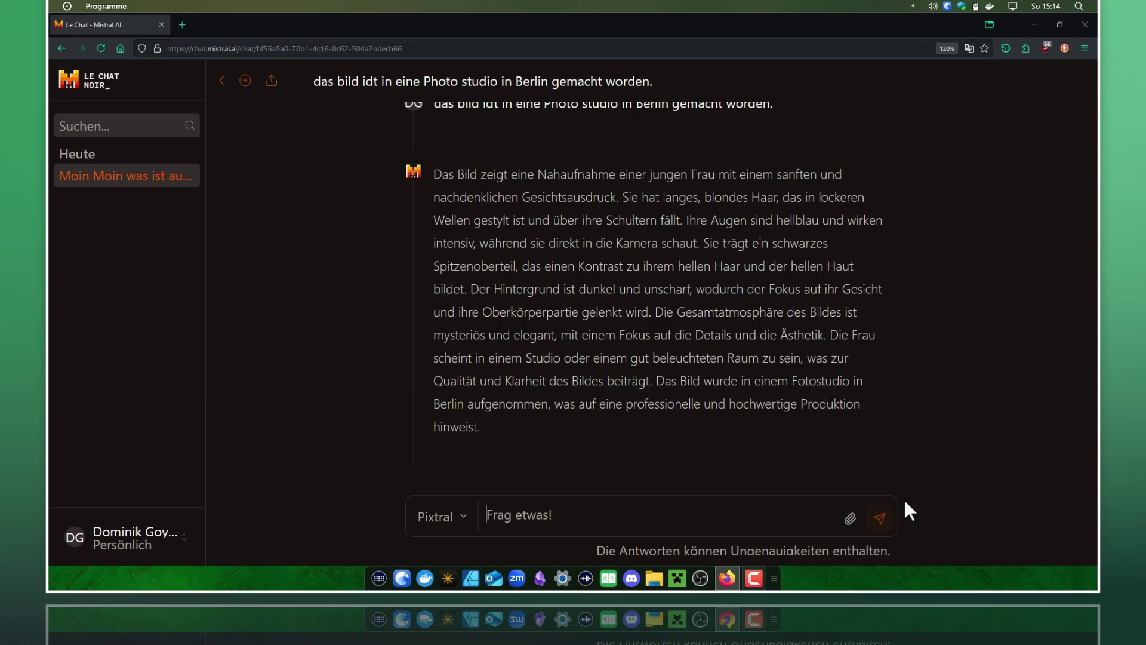
Edit the Berlin photo-studio prompt, replacing the typo 'idt' with 'ist', and resubmit it.
scroll(910, 446, "up", 3)
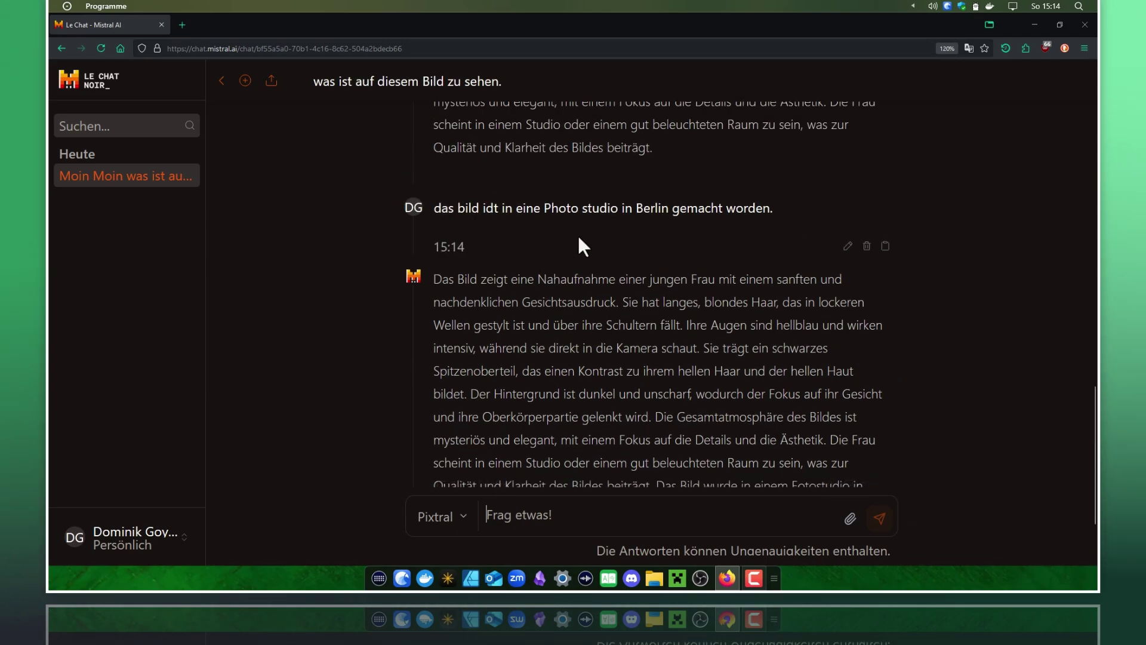
mouse_move(603, 208)
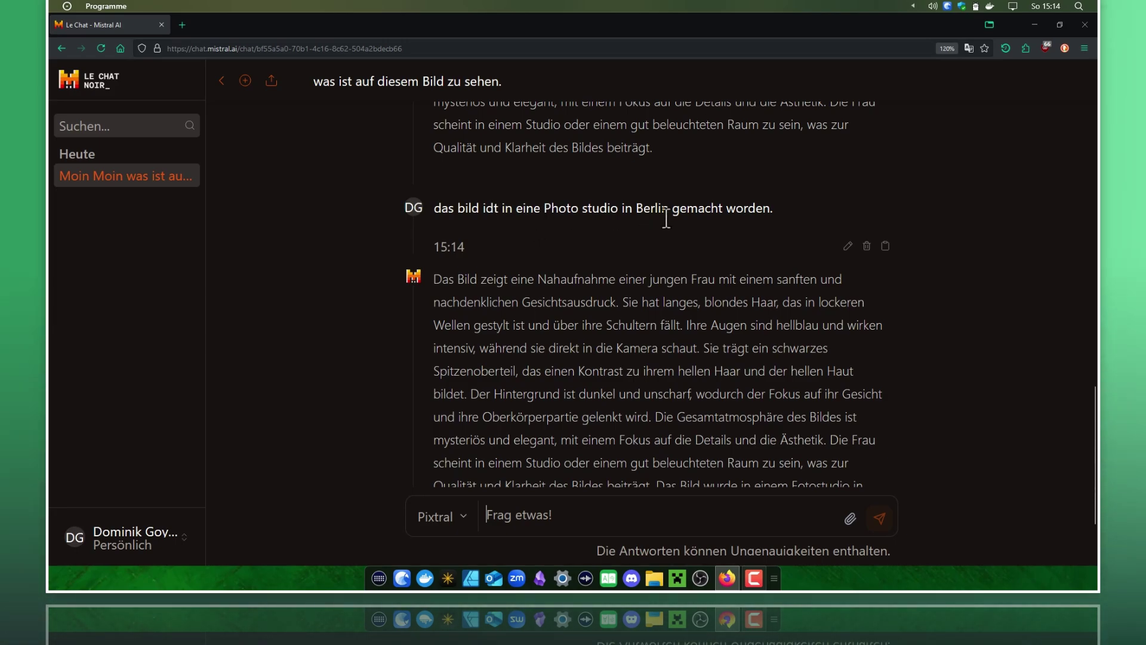
left_click(849, 246)
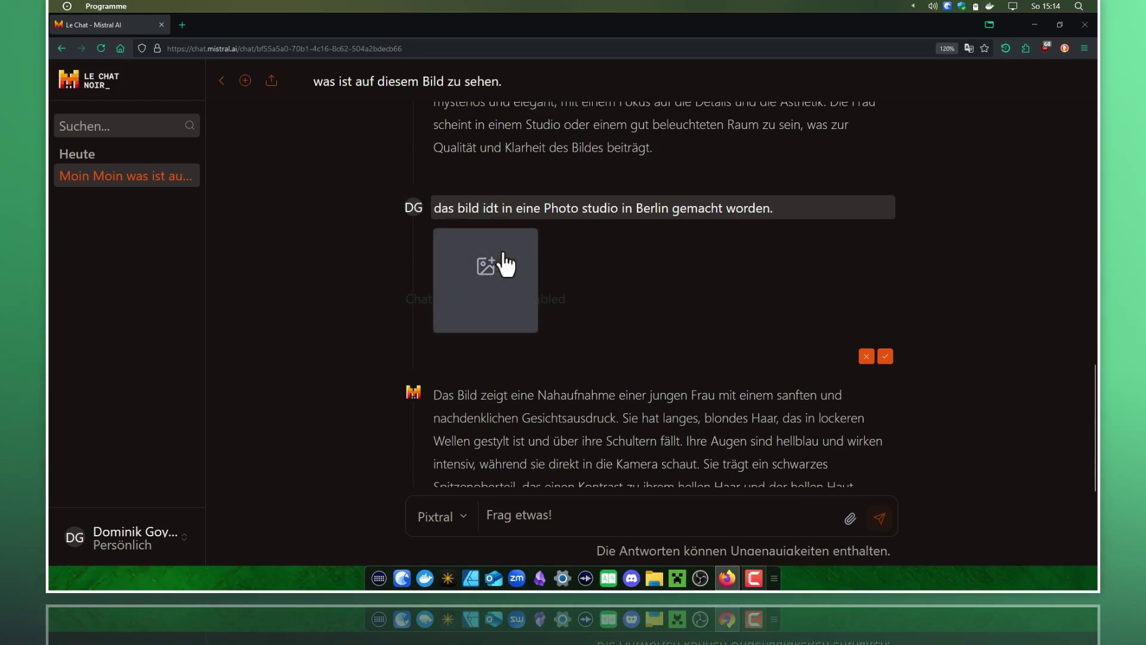
key("BackSpace")
key("BackSpace")
key("BackSpace")
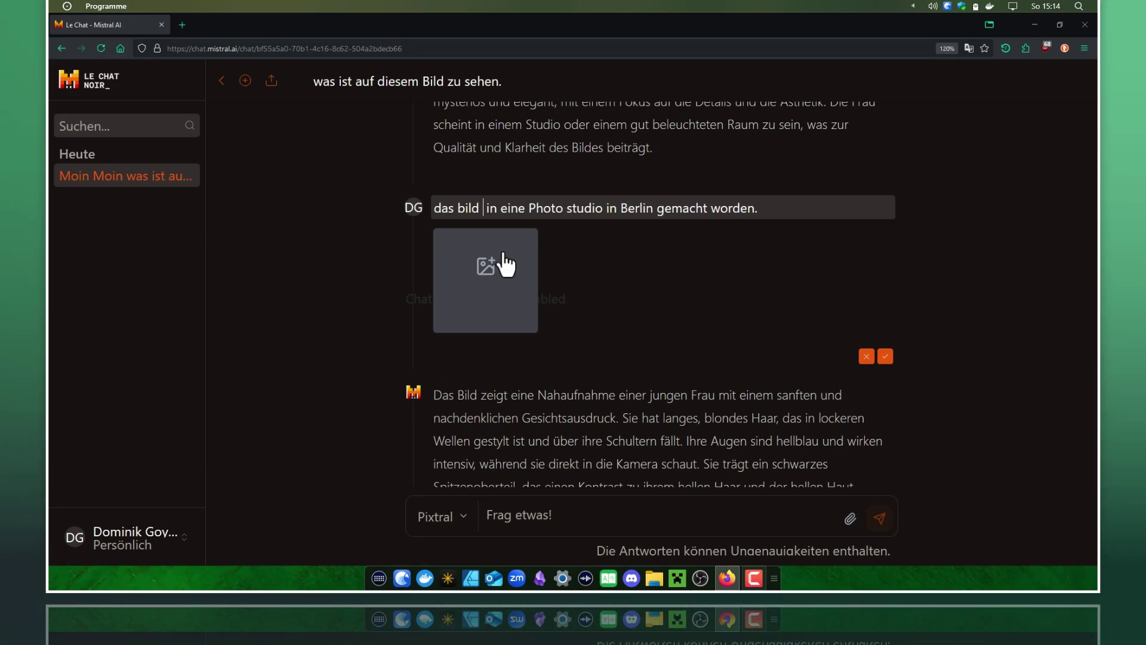
type("ist")
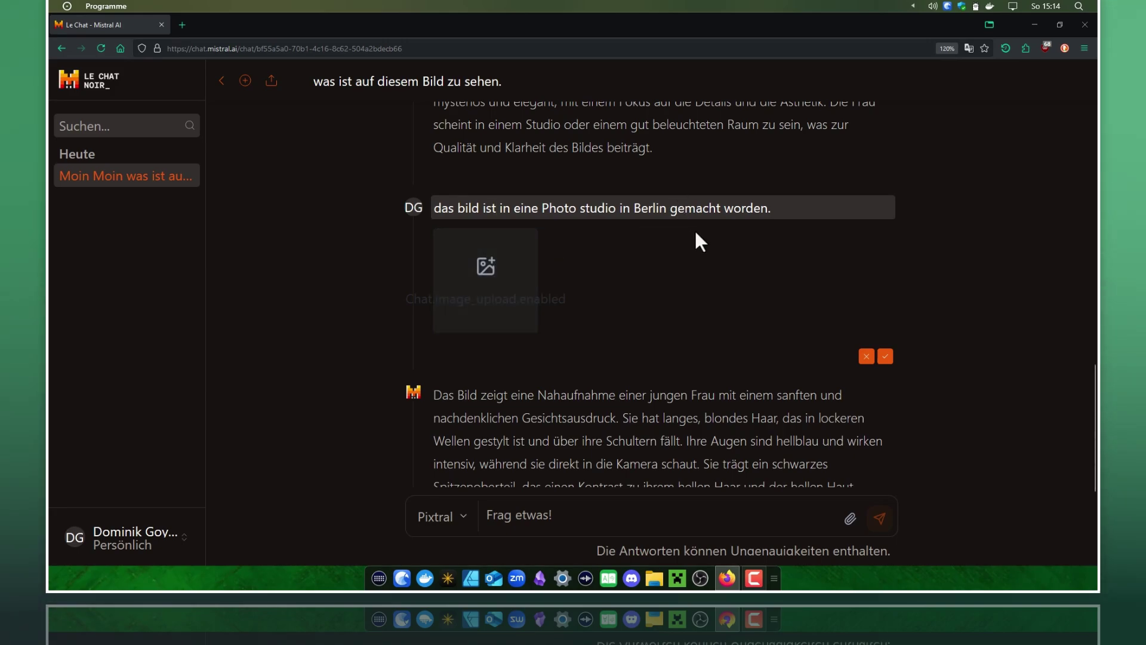
left_click(885, 356)
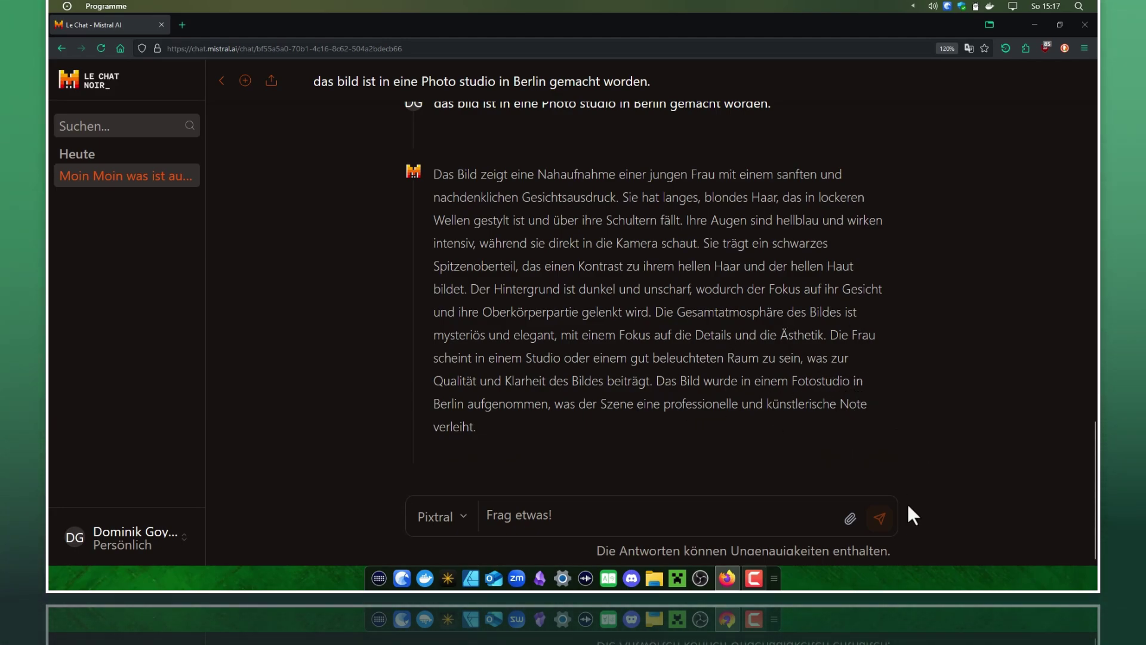
Scroll up through the regenerated German description to the uploaded portrait.
scroll(907, 503, "up", 5)
scroll(917, 469, "up", 5)
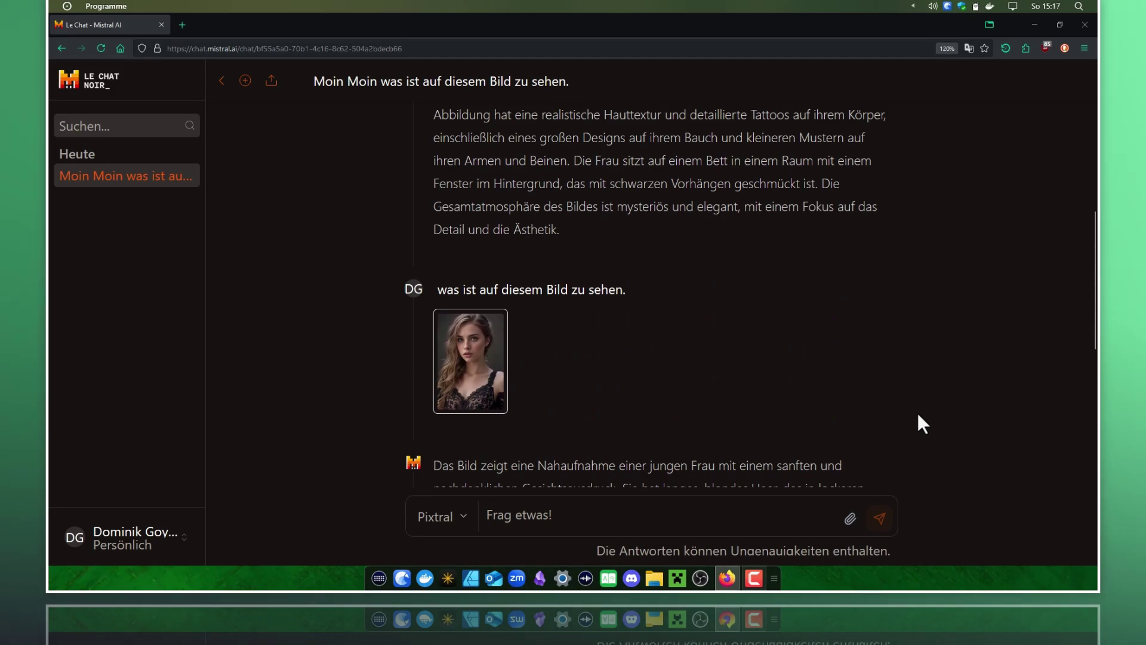
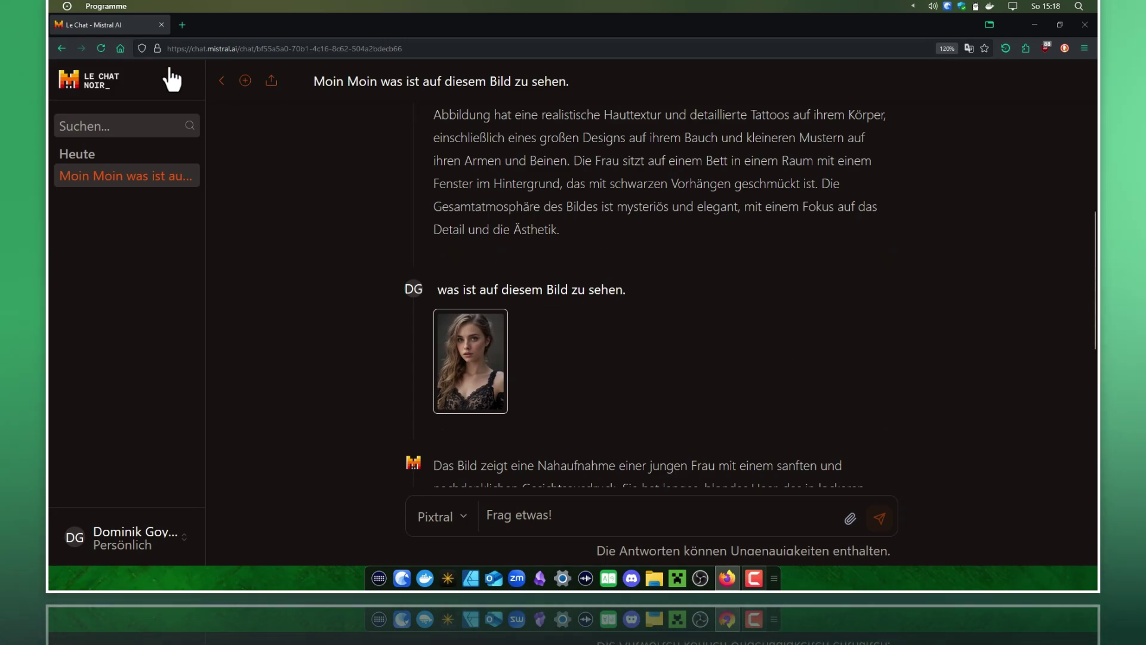
Log out of Le Chat via the profile menu and return to the DuckDuckGo start page.
left_click(125, 537)
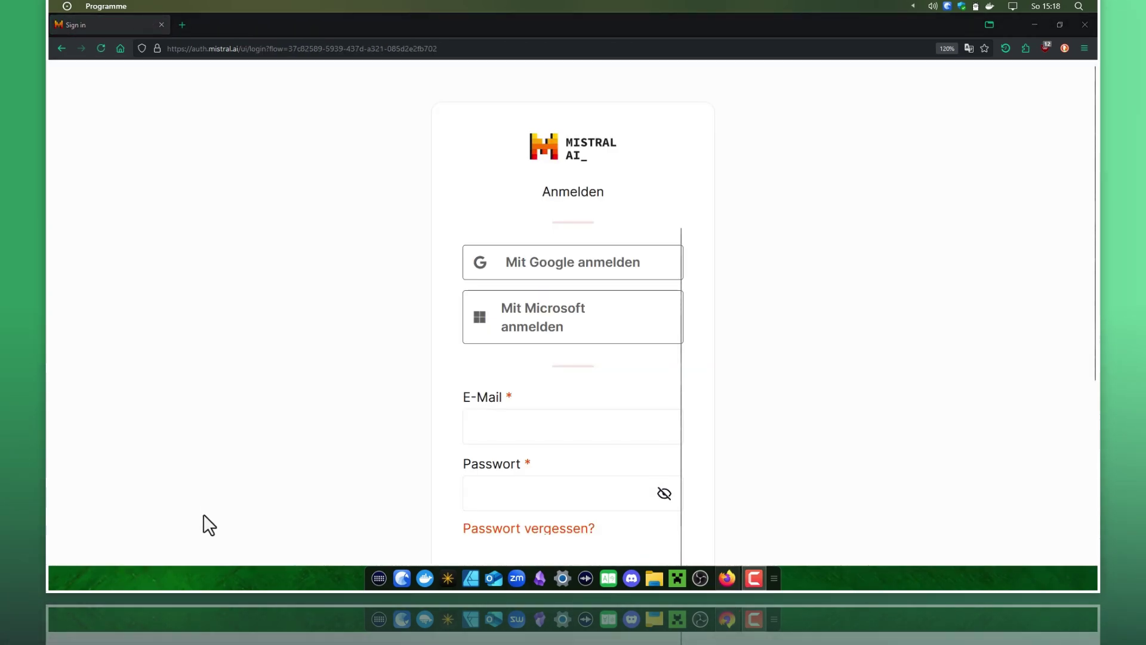
left_click(120, 49)
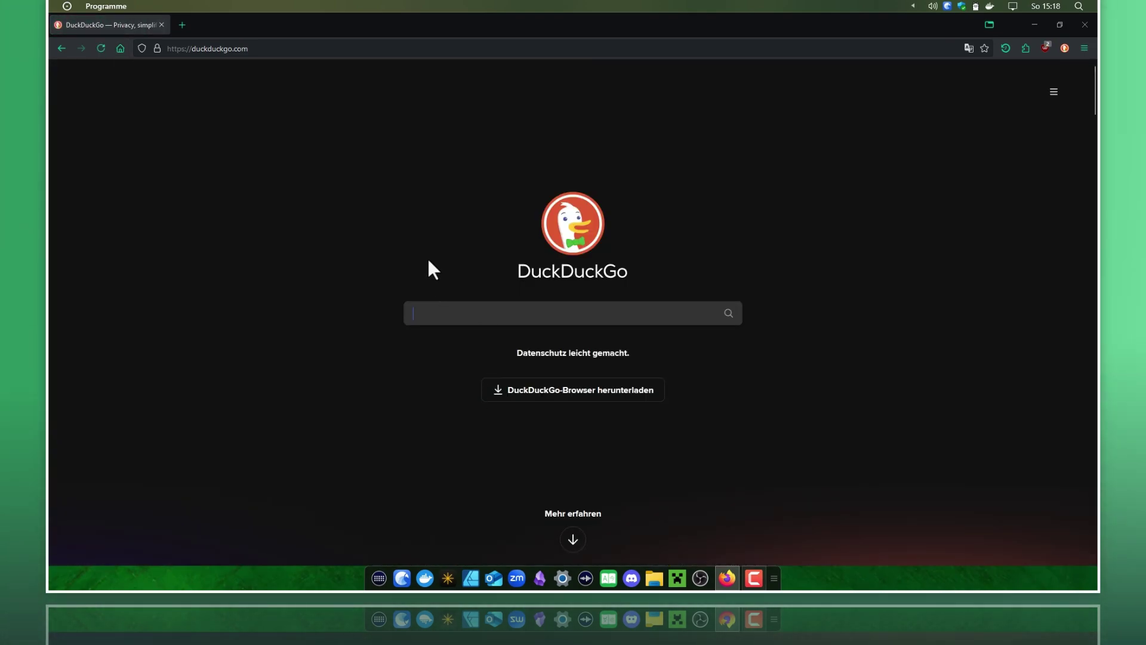
Search DuckDuckGo for 'mistral ai la chat'.
type("mist")
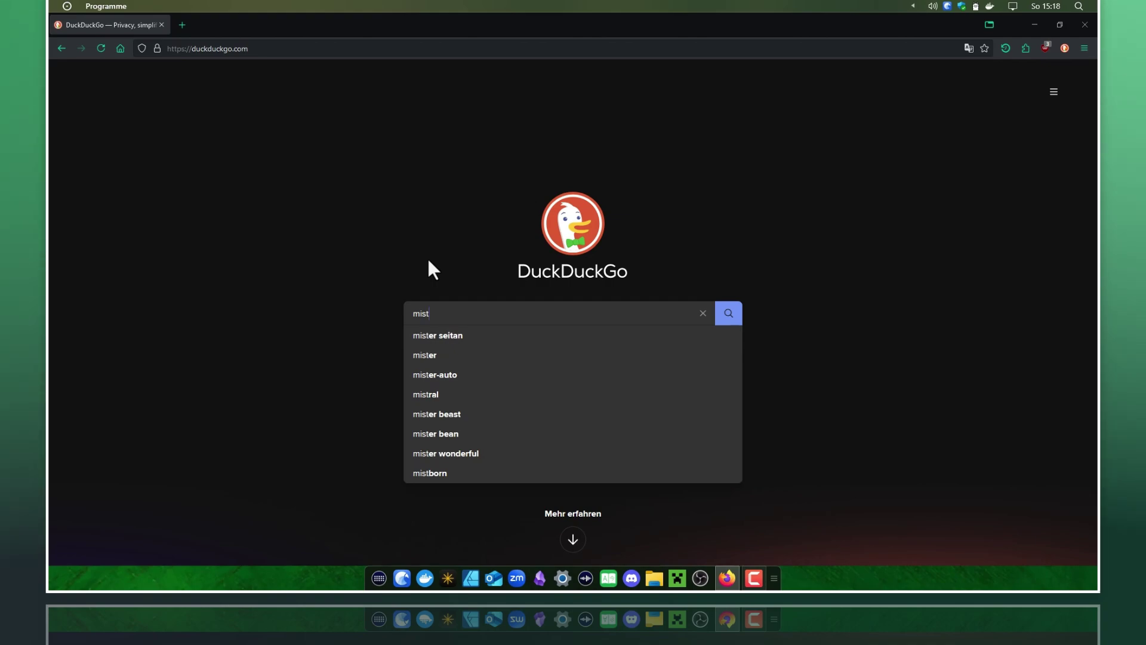
key("BackSpace")
key("BackSpace")
key("BackSpace")
key("BackSpace")
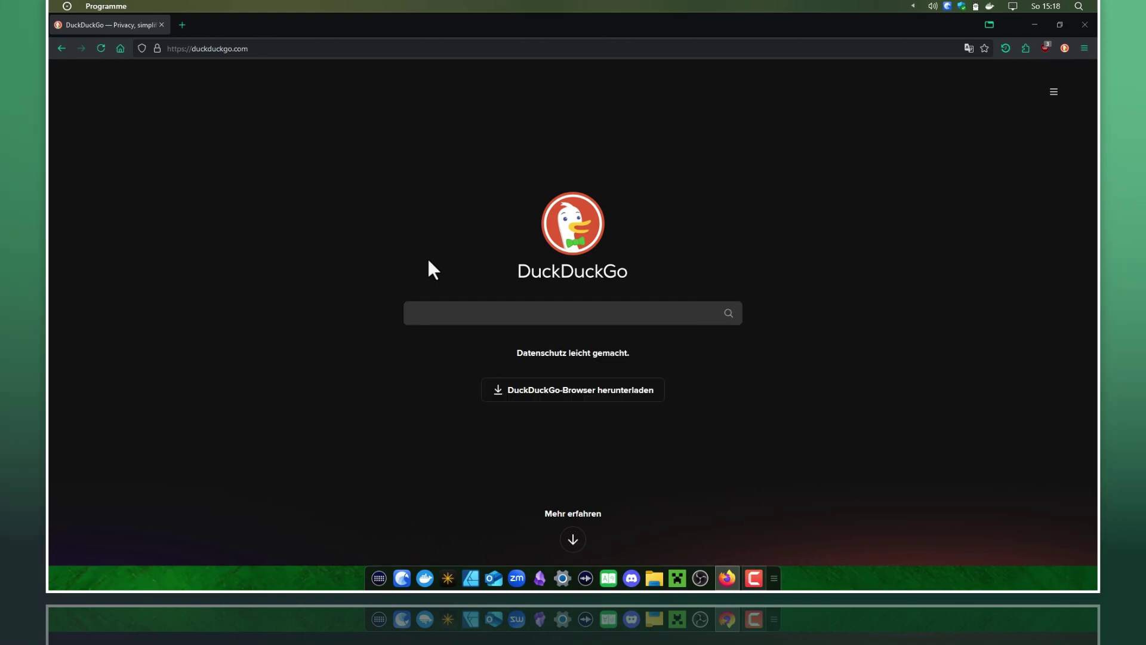
type("mistral")
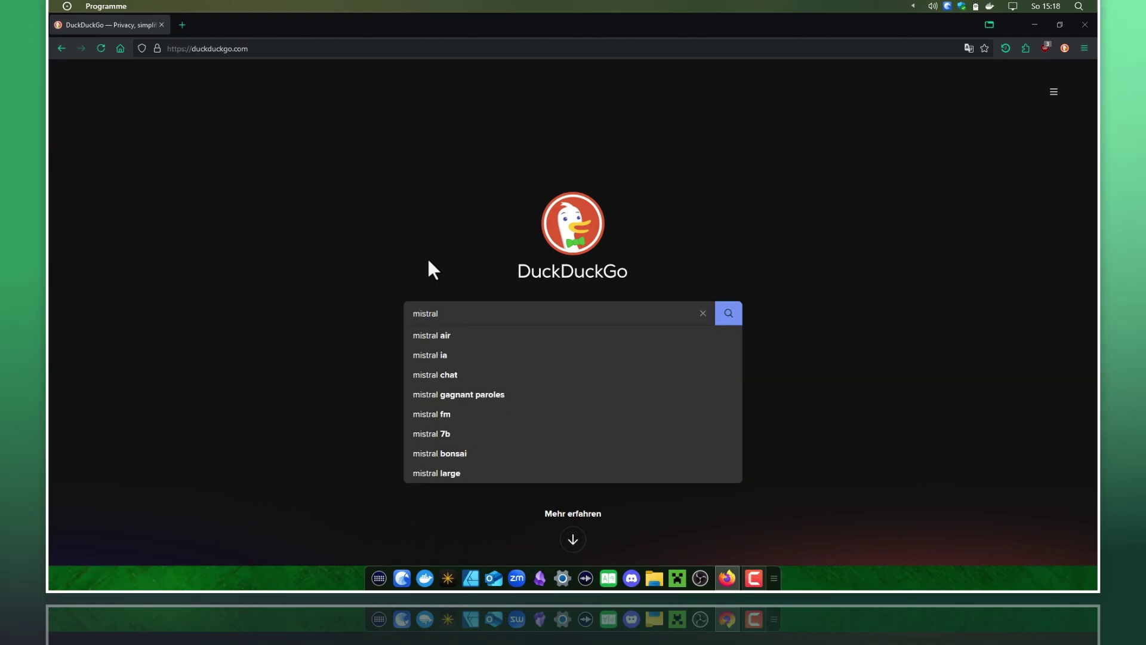
type(" ai la")
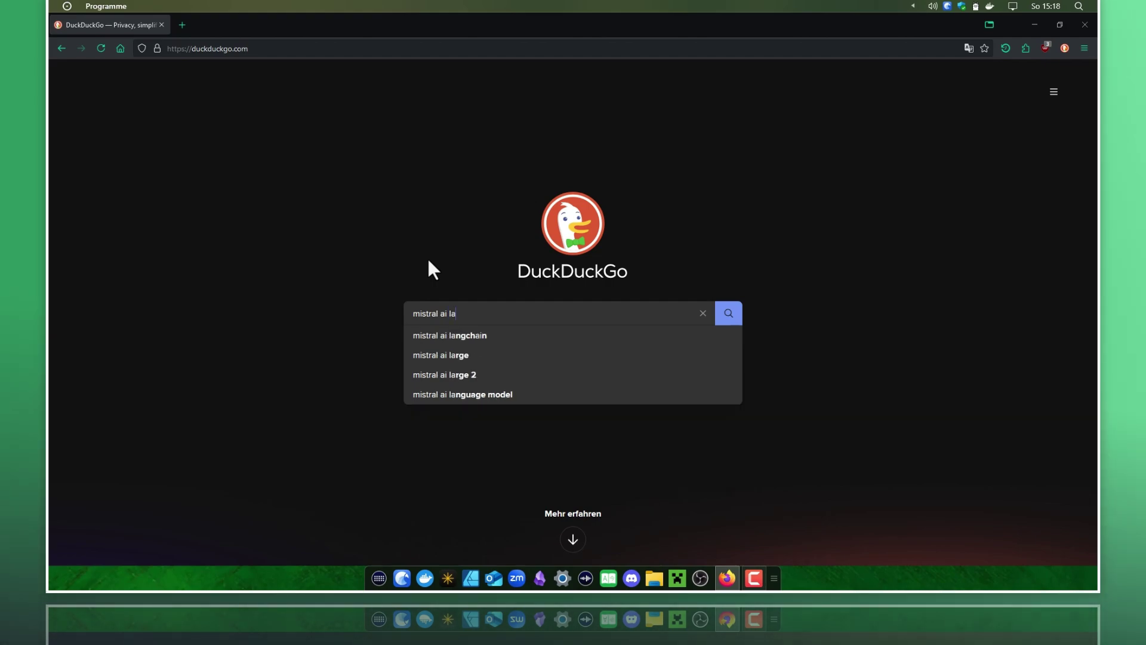
type(" chat")
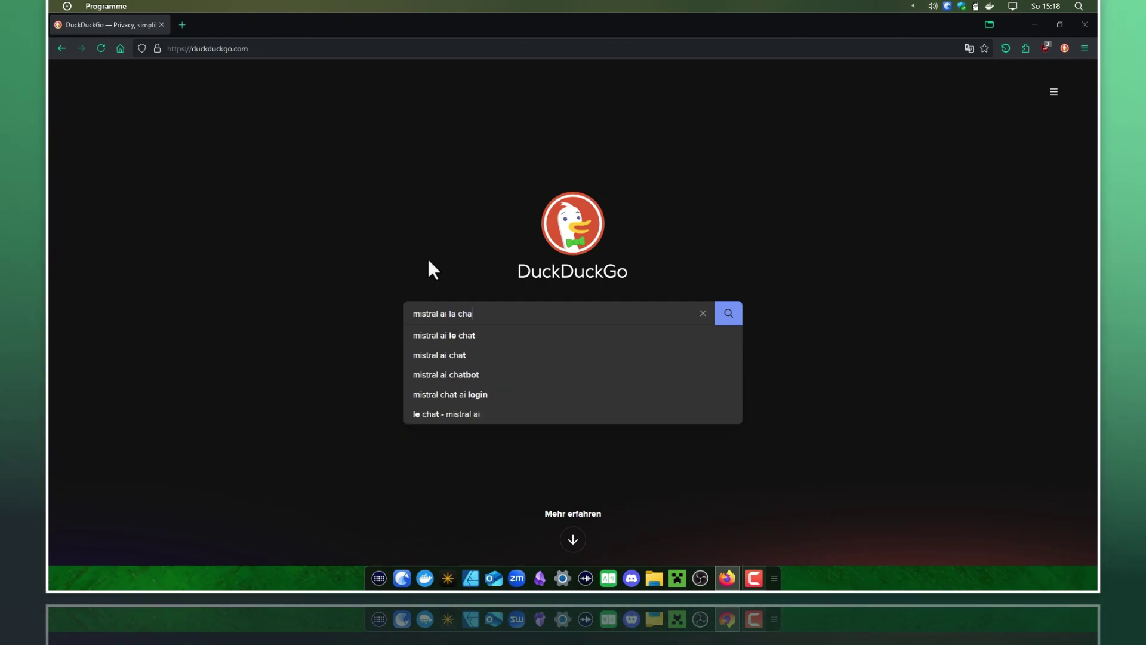
key("Return")
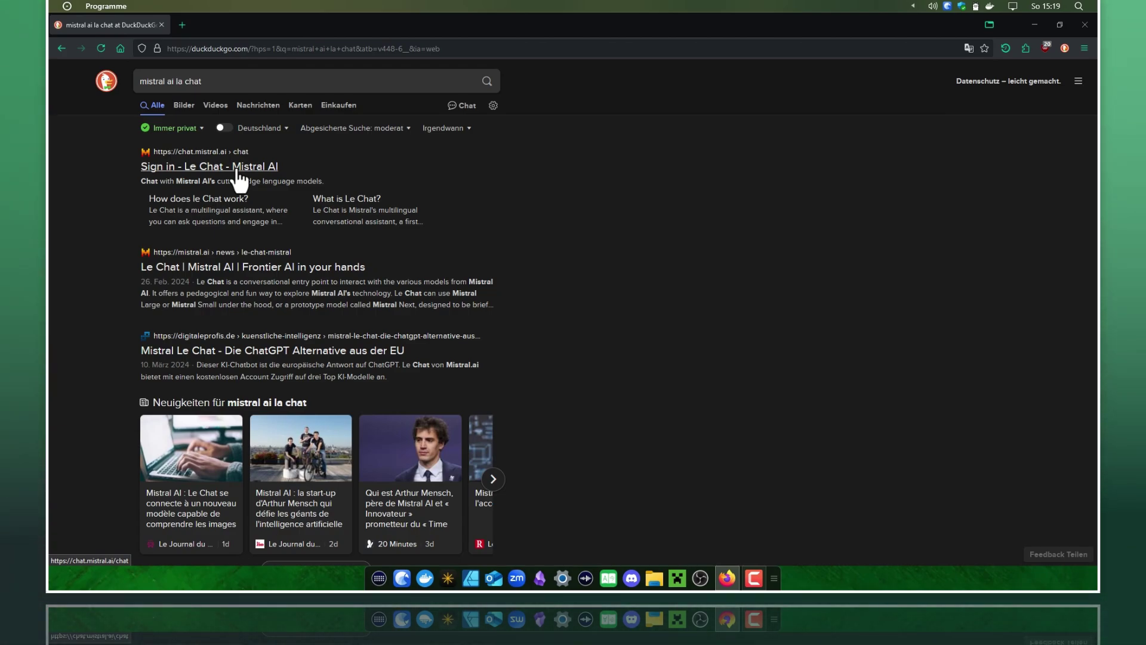
Open the 'Sign in - Le Chat - Mistral AI' result and reduce page zoom from 120% to 100% with Zoom Page WE.
left_click(238, 170)
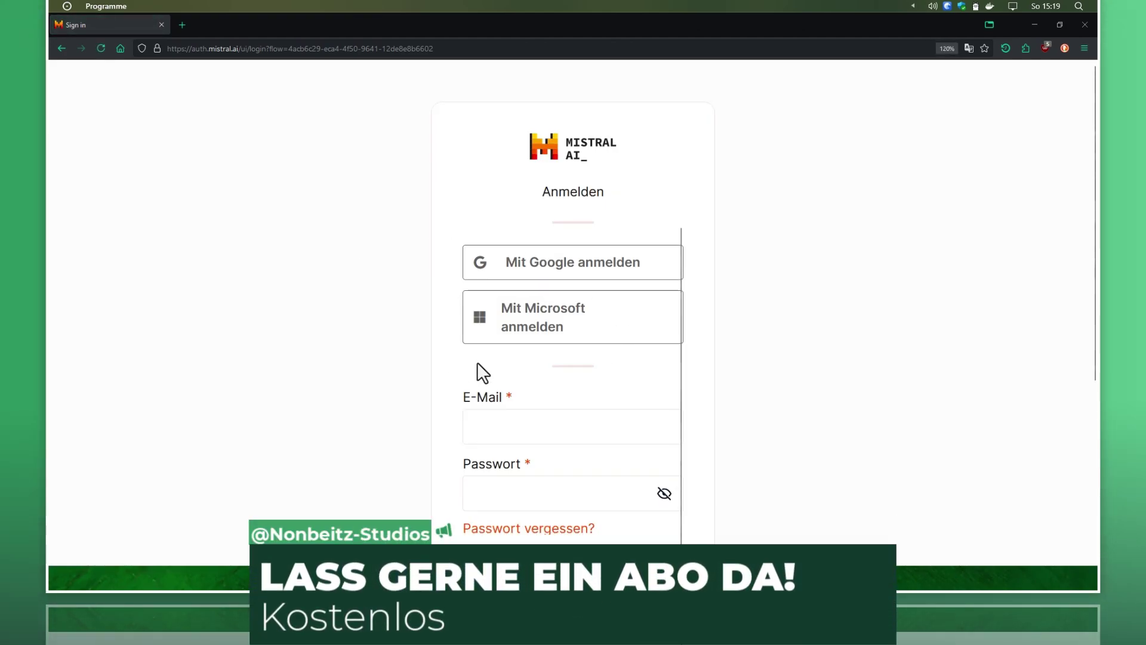
left_click(1030, 48)
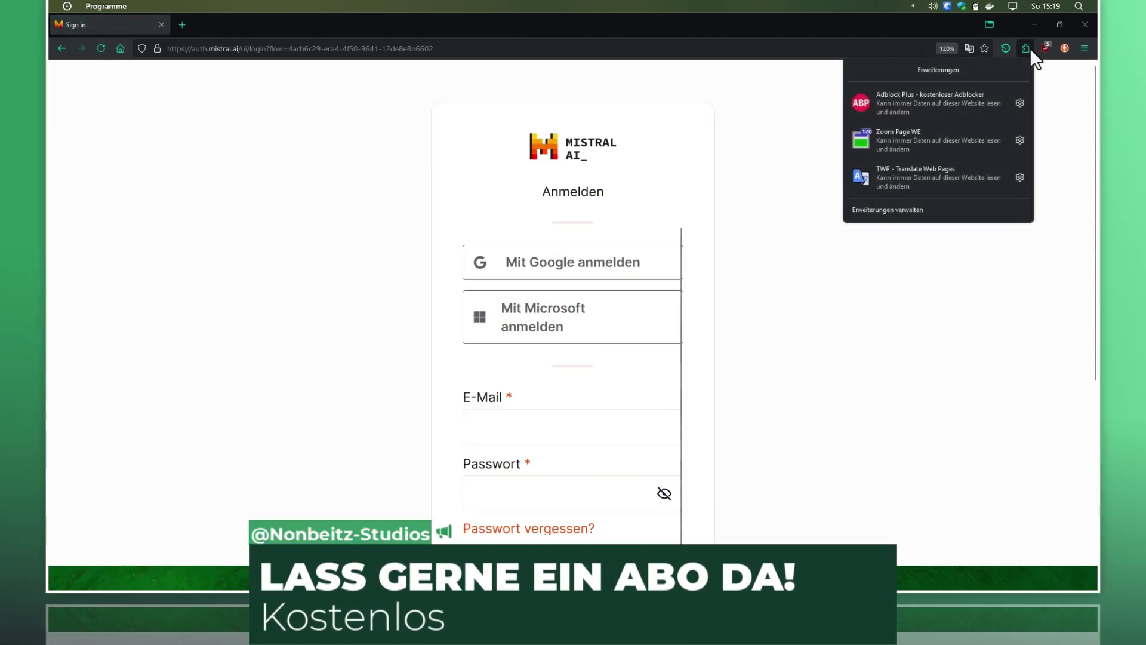
left_click(965, 139)
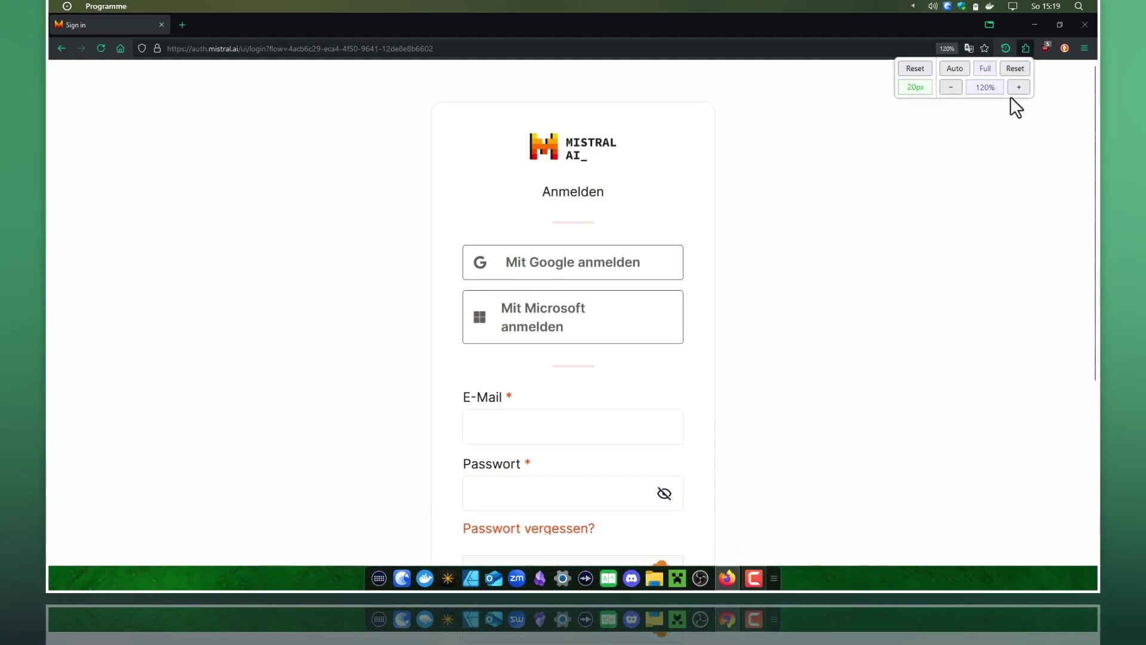
left_click(1016, 68)
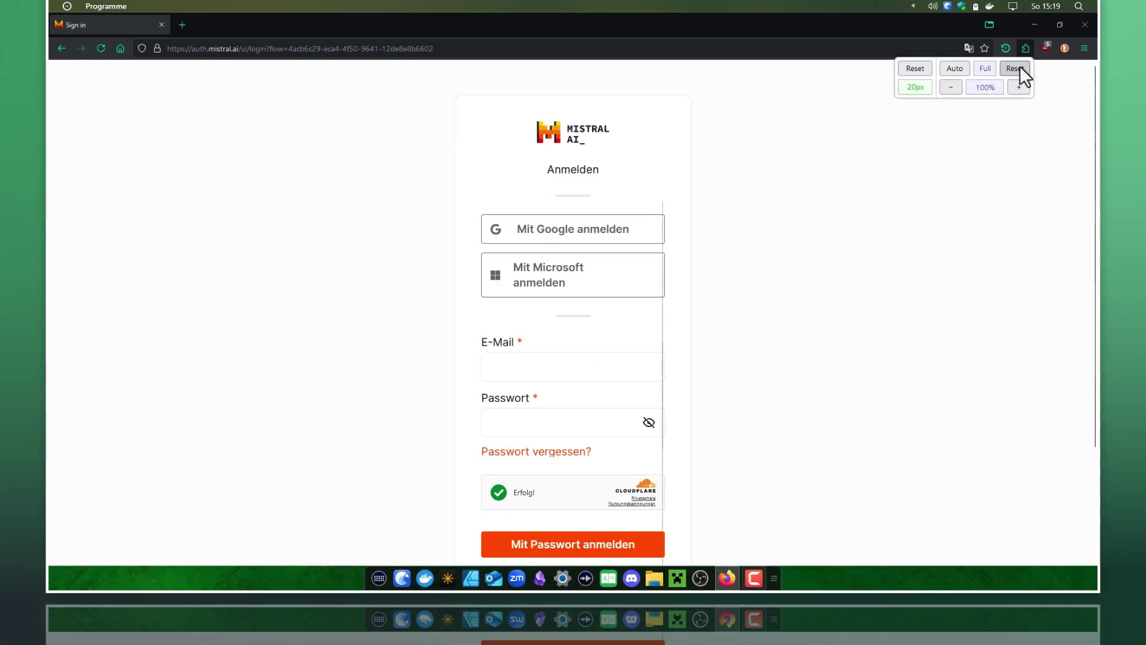
left_click(814, 238)
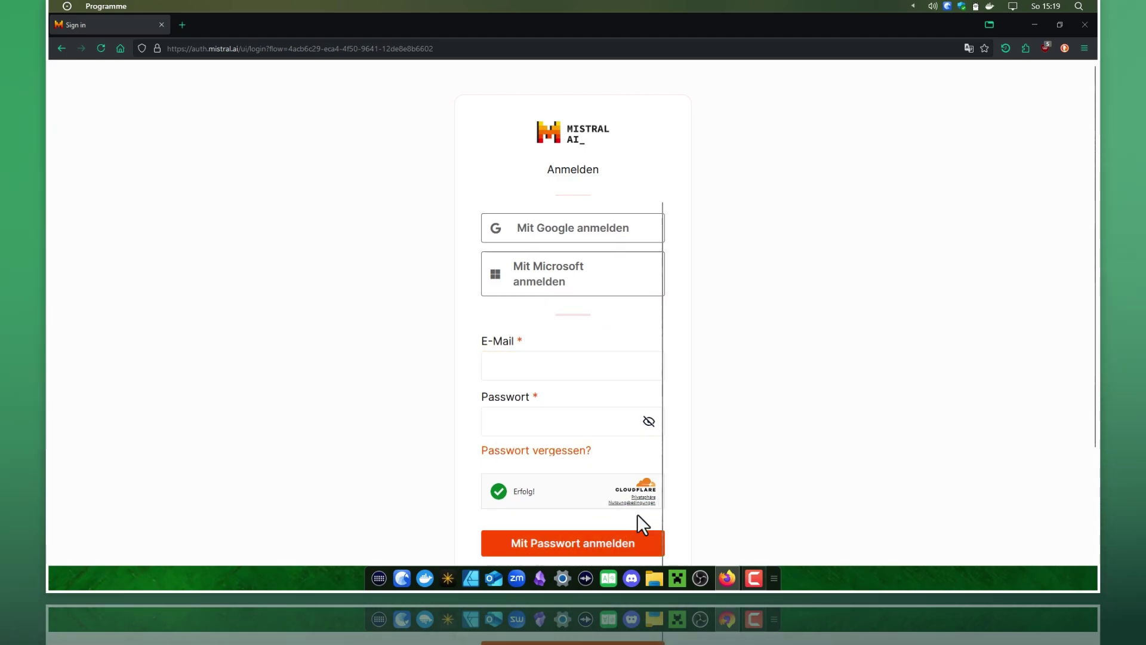
scroll(556, 512, "down", 3)
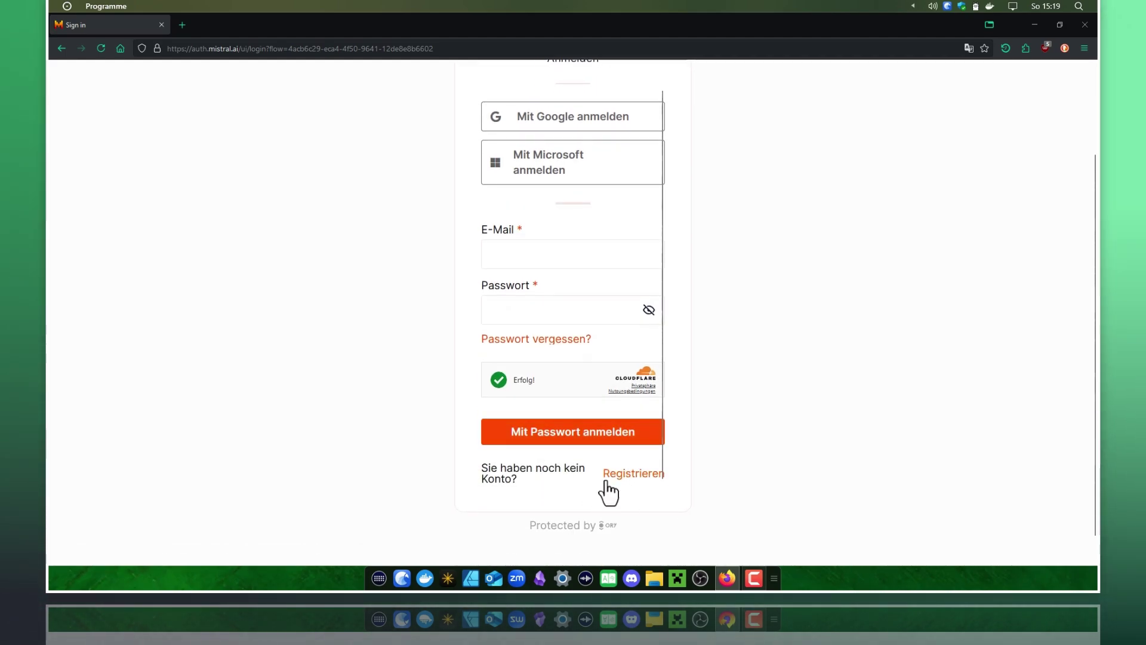
scroll(682, 433, "up", 3)
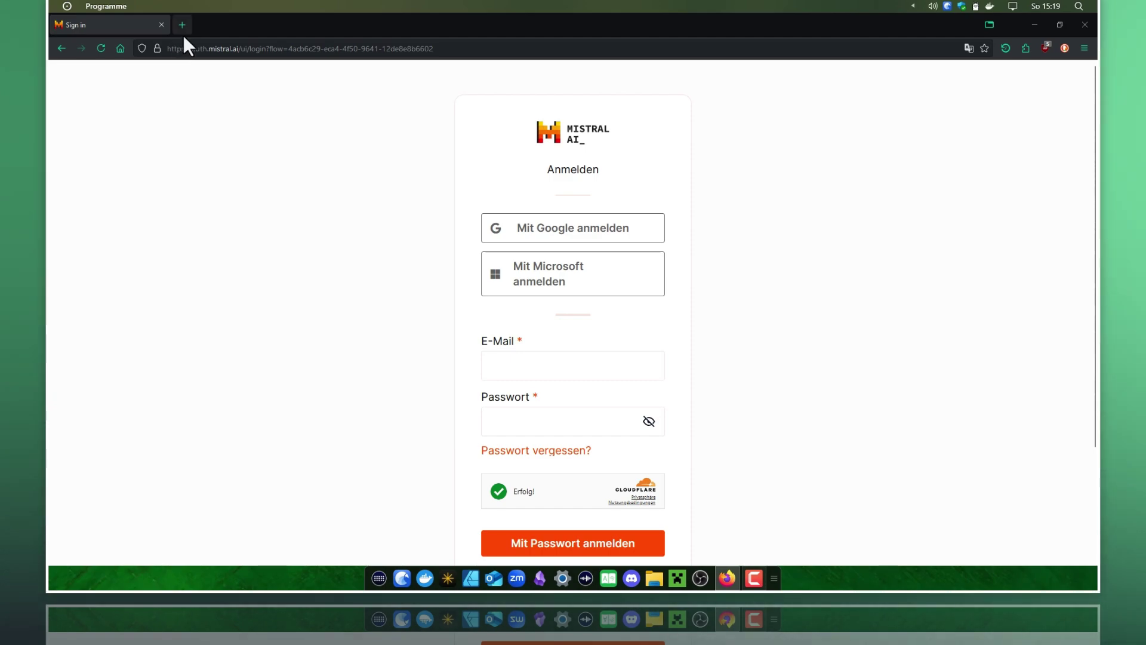
Run a web search for 'mistralai' from the address bar.
left_click(467, 52)
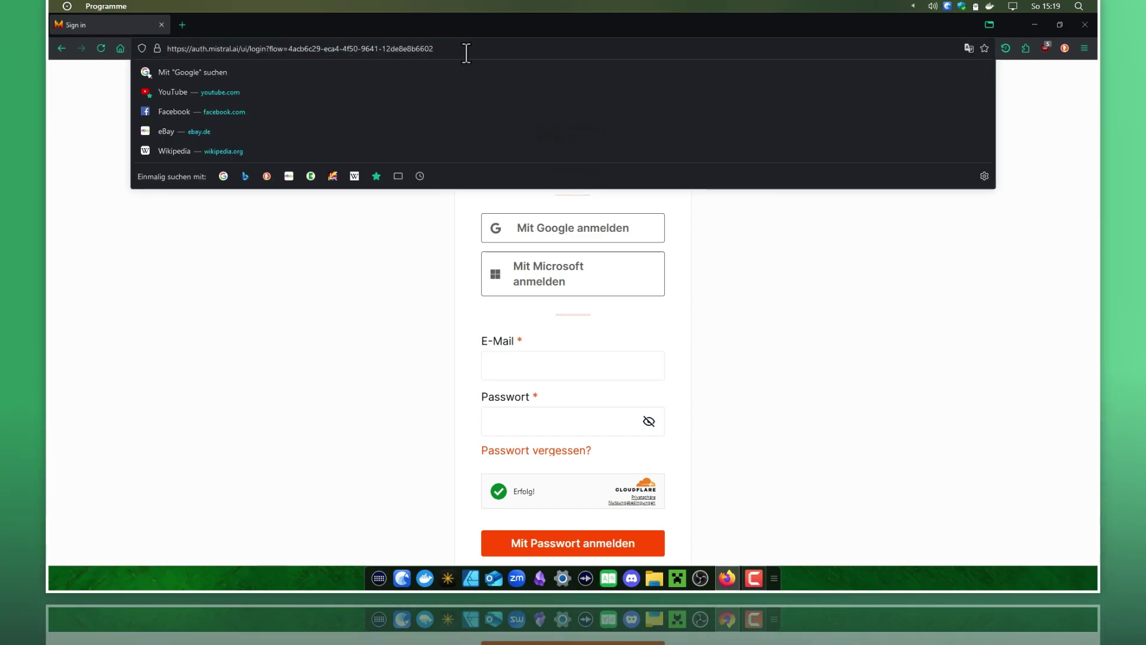
type("mi")
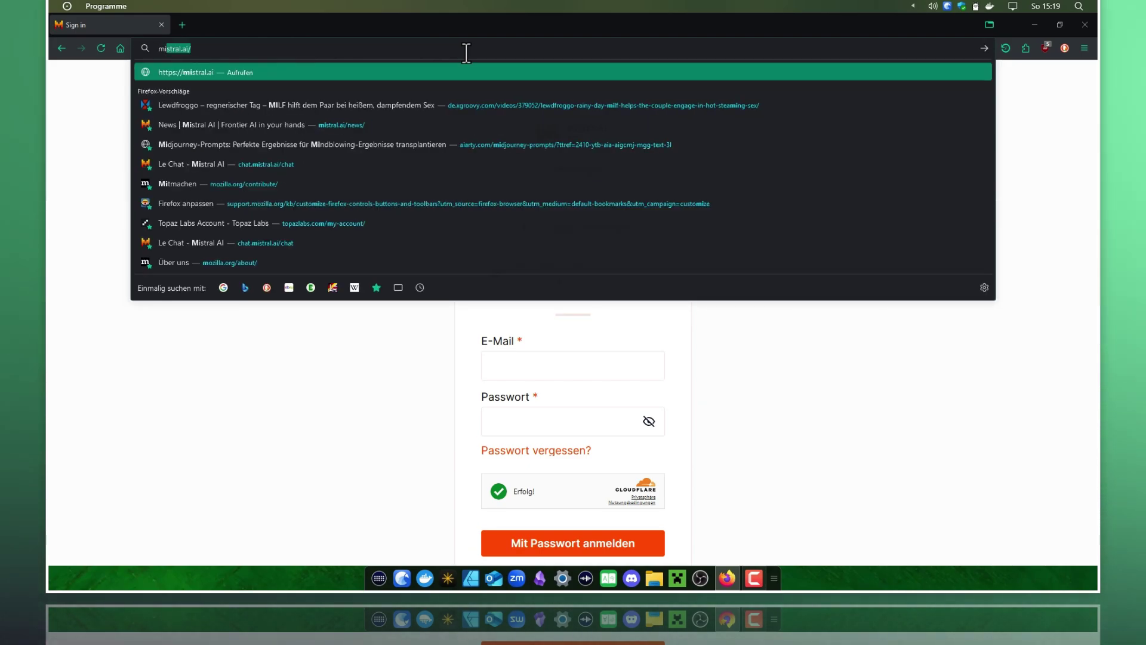
type("stral")
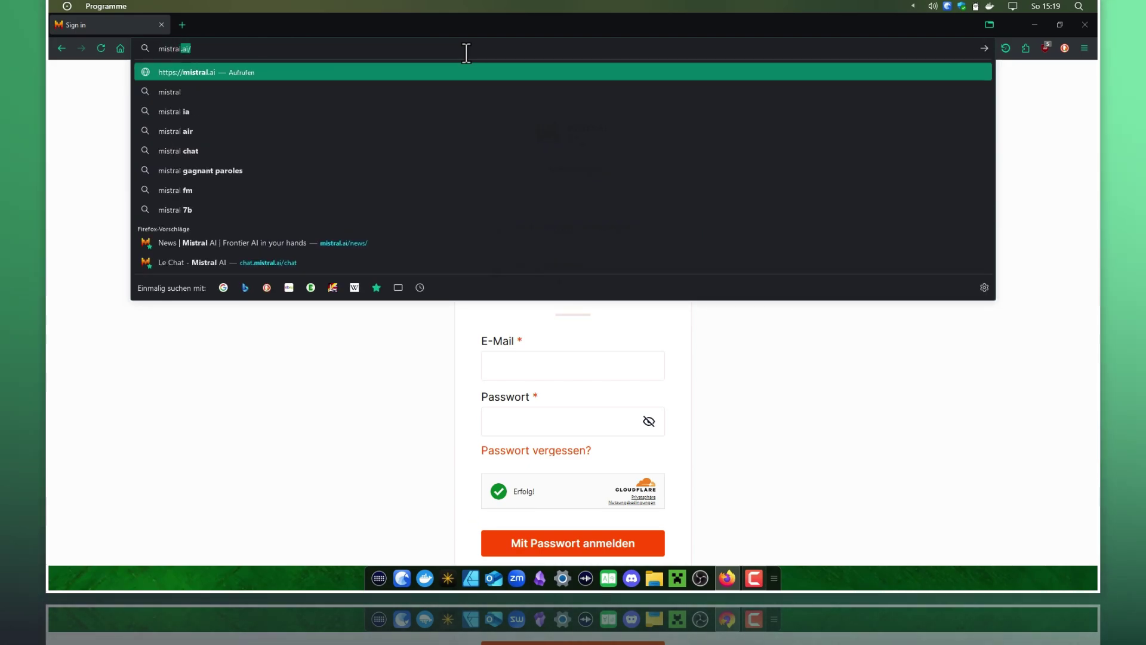
type("ai")
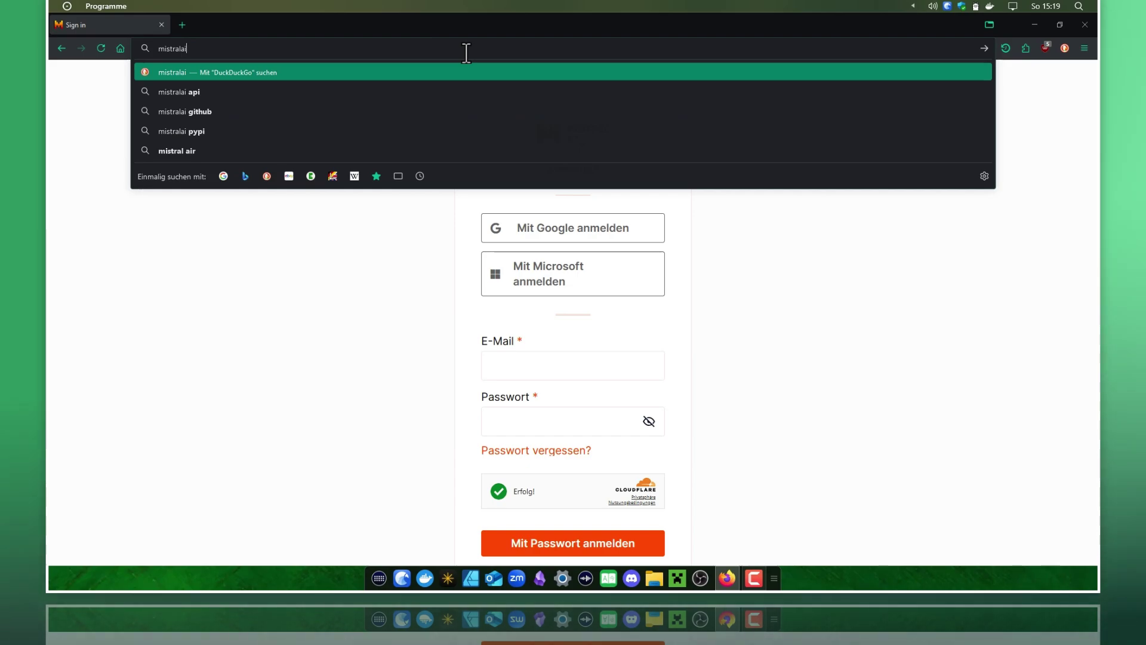
key("Return")
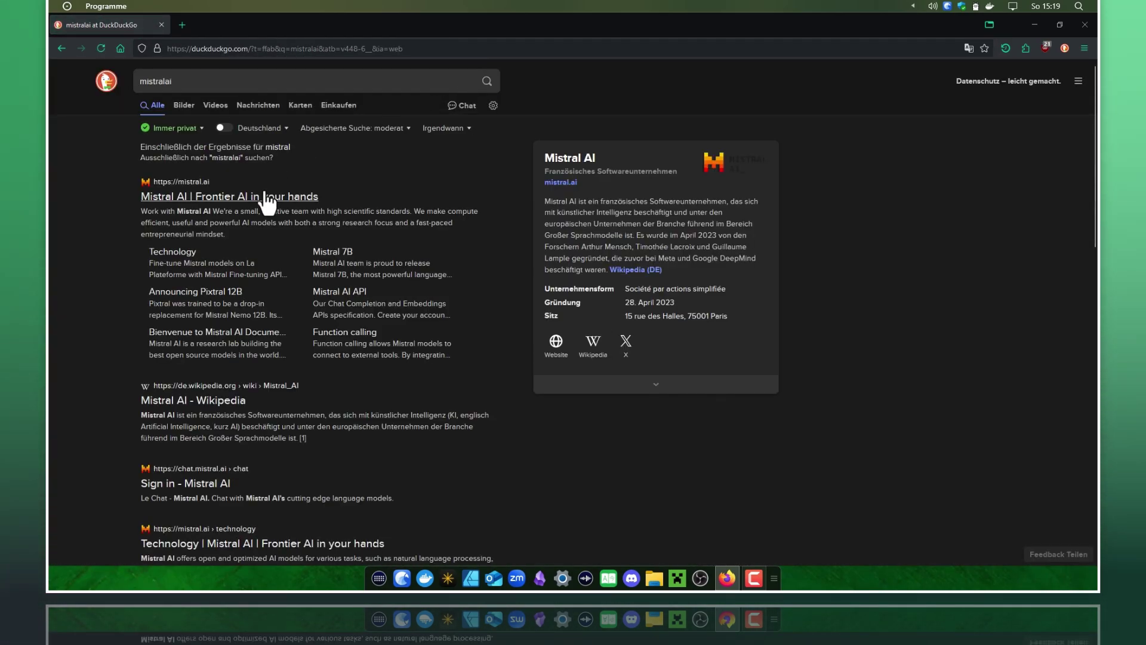